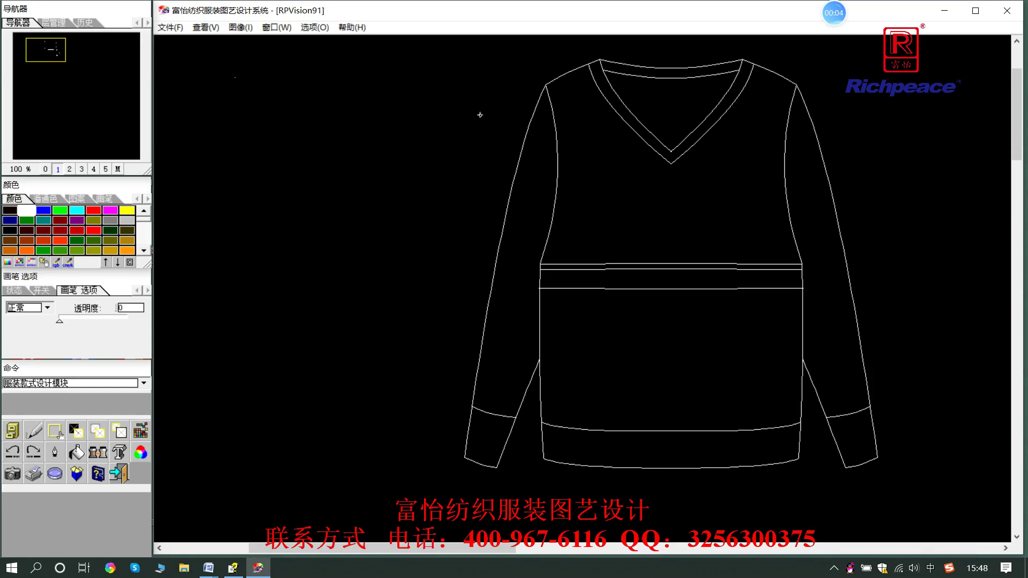
# Fill the sweater's upper torso and lower body panel with orange using plain area fill.
pyautogui.click(78, 453)
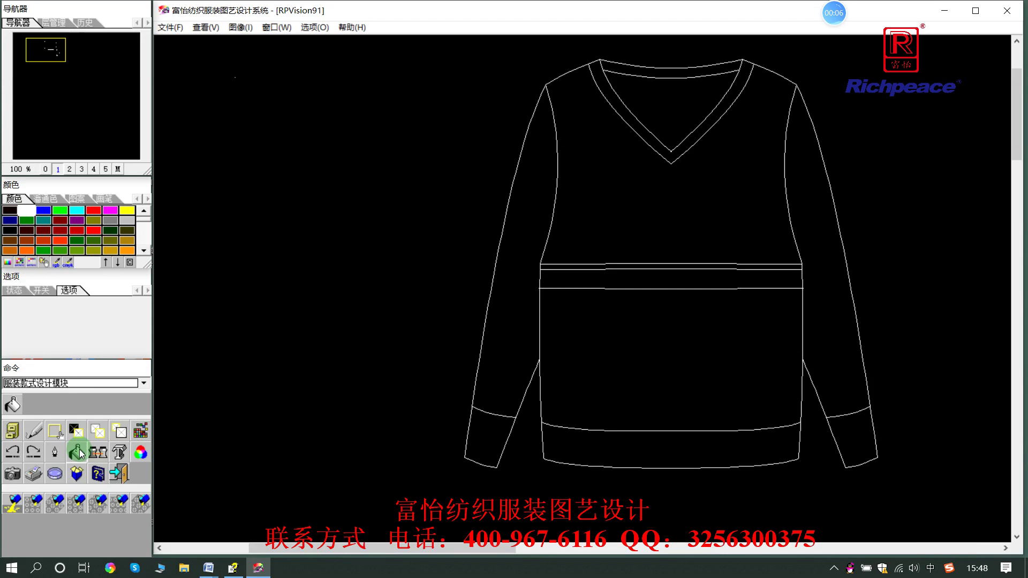
pyautogui.click(12, 503)
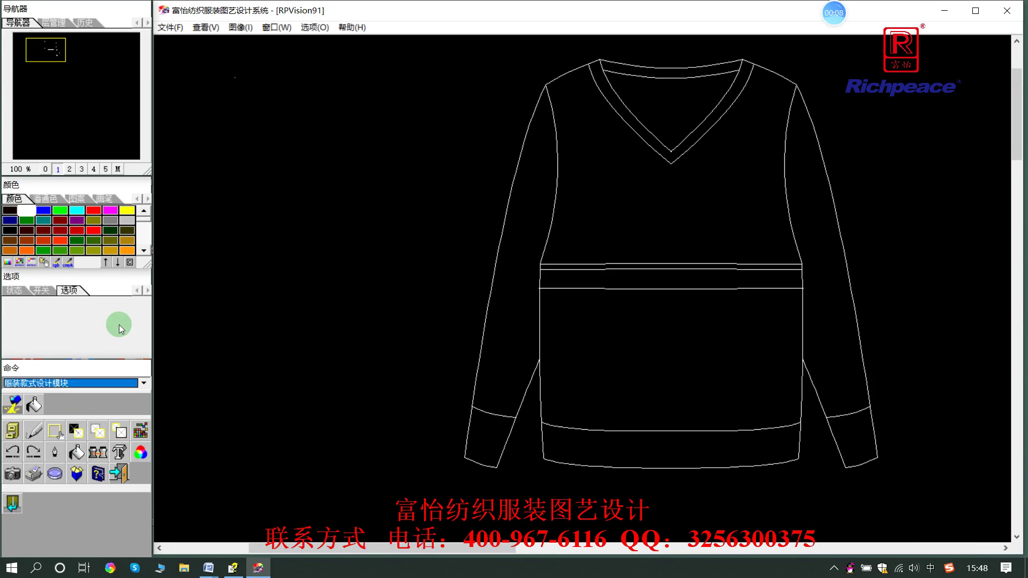
pyautogui.click(132, 222)
pyautogui.click(127, 250)
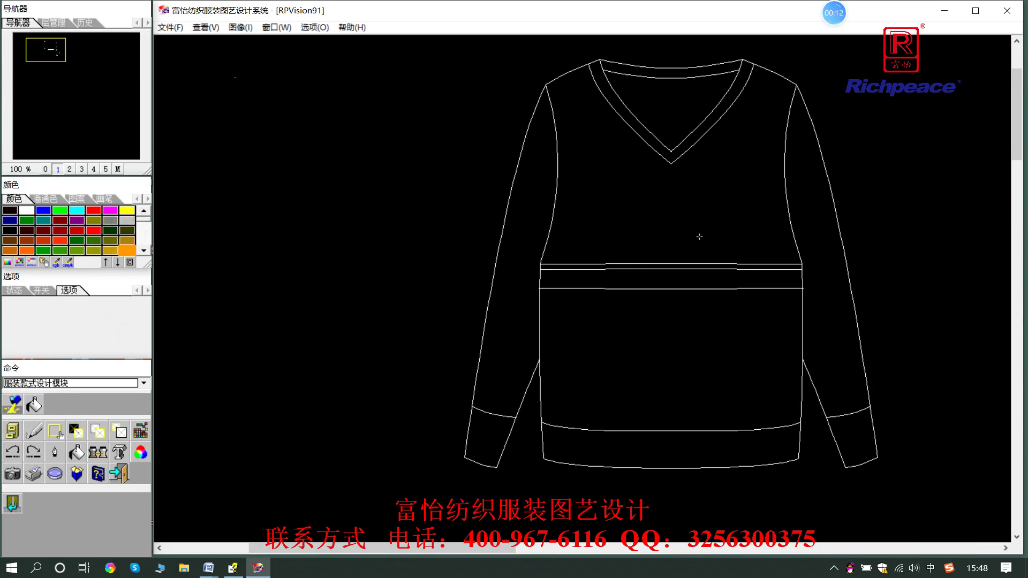
pyautogui.click(691, 217)
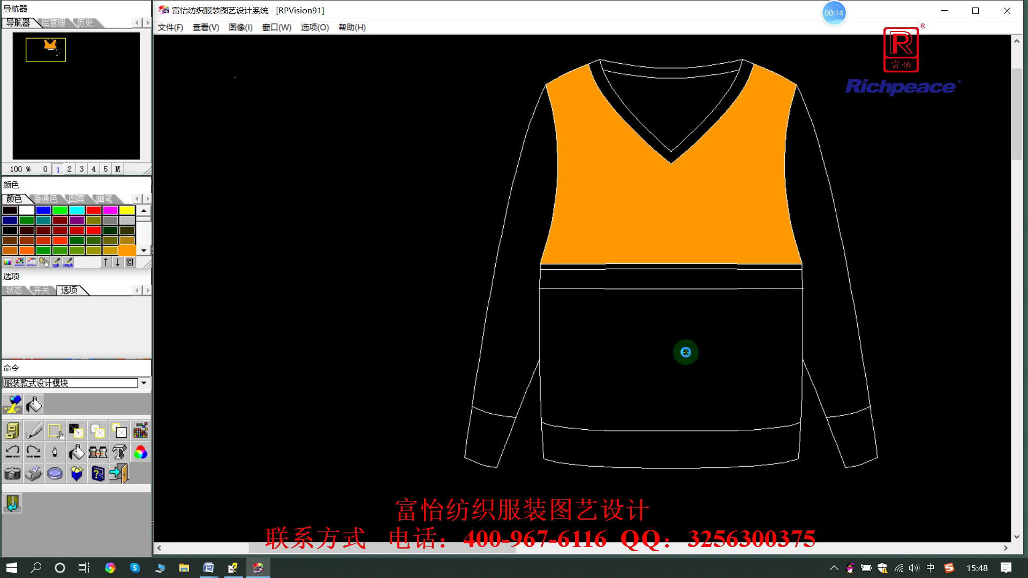
pyautogui.click(732, 302)
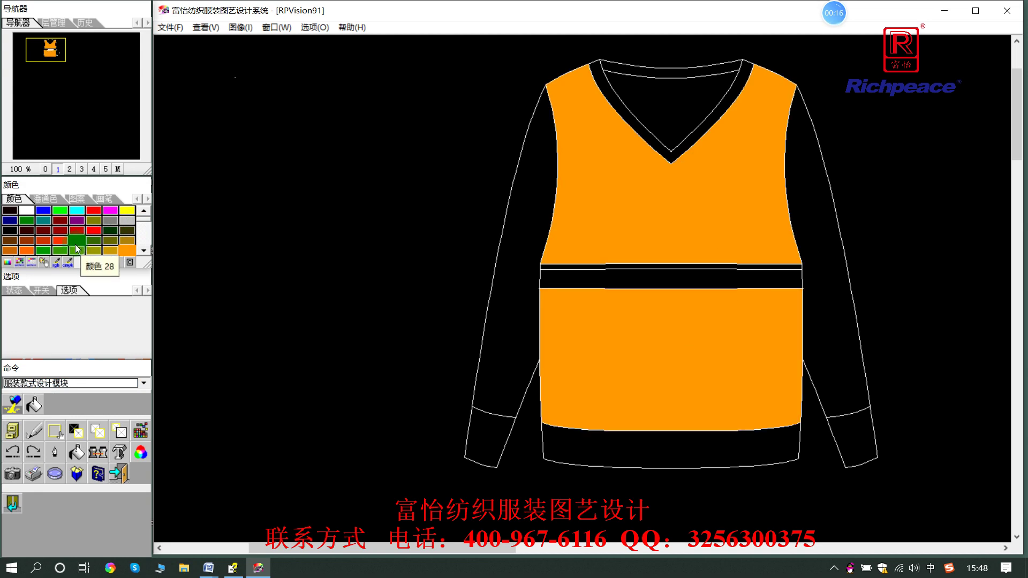
# Recolour the upper torso and lower body panel with an olive shade.
pyautogui.click(100, 241)
pyautogui.click(130, 209)
pyautogui.click(72, 211)
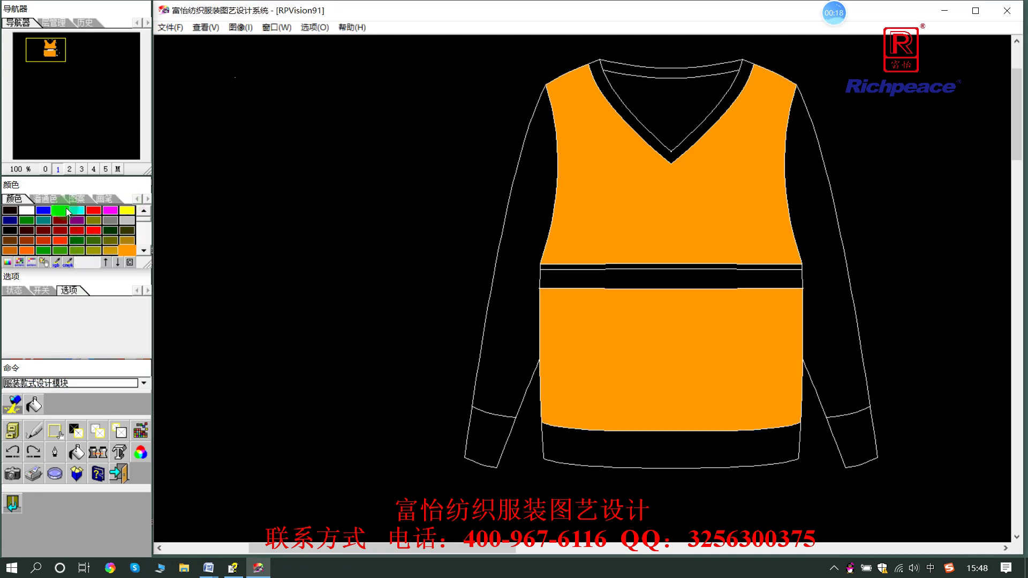
pyautogui.click(93, 220)
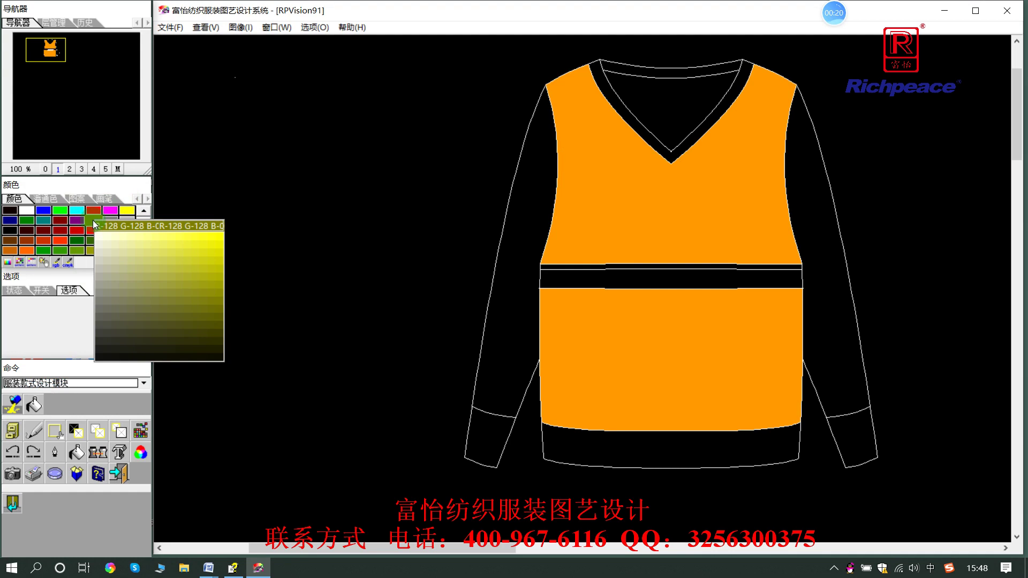
pyautogui.click(662, 207)
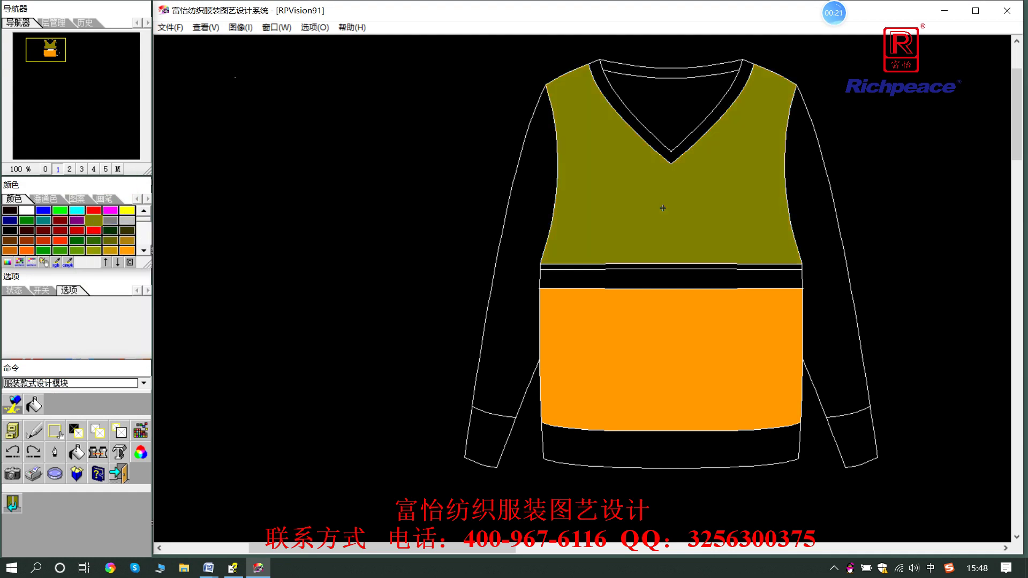
pyautogui.click(691, 343)
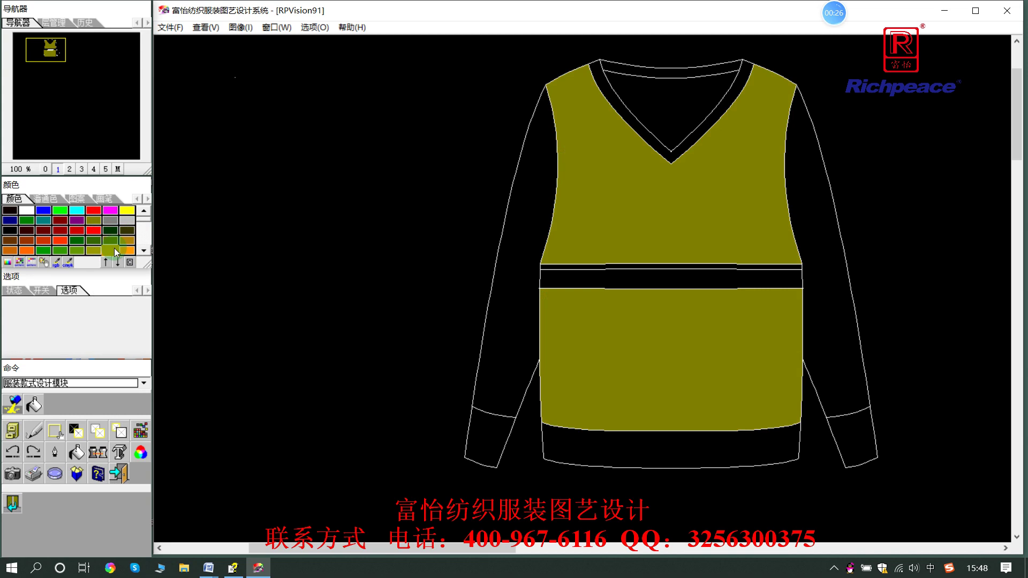
# Fill both sleeves and the neck opening with golden colour.
pyautogui.click(530, 188)
pyautogui.click(817, 196)
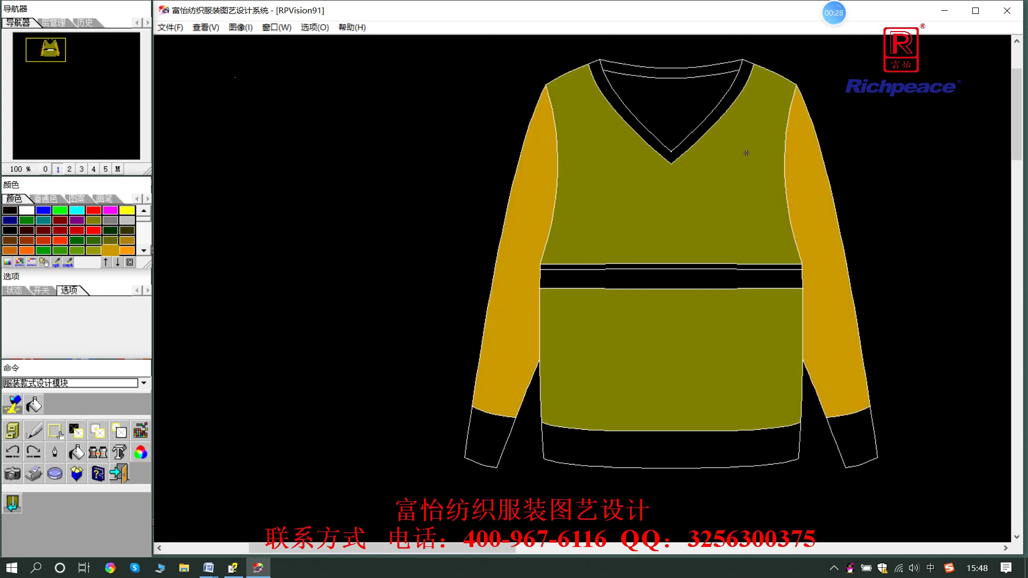
pyautogui.click(660, 120)
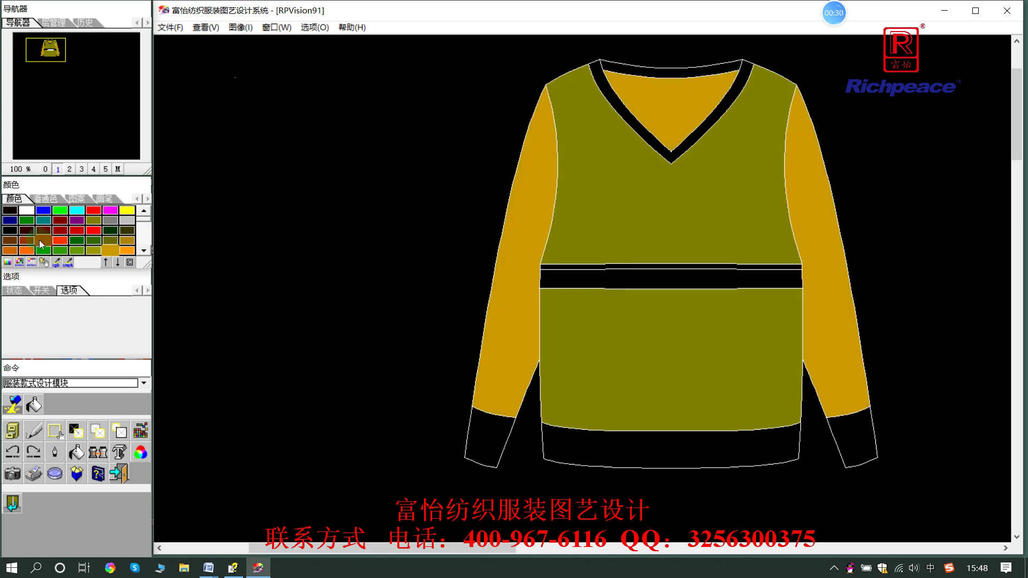
# Recolour the upper body, neck opening and lower body a brighter olive.
pyautogui.click(90, 251)
pyautogui.click(644, 185)
pyautogui.click(682, 110)
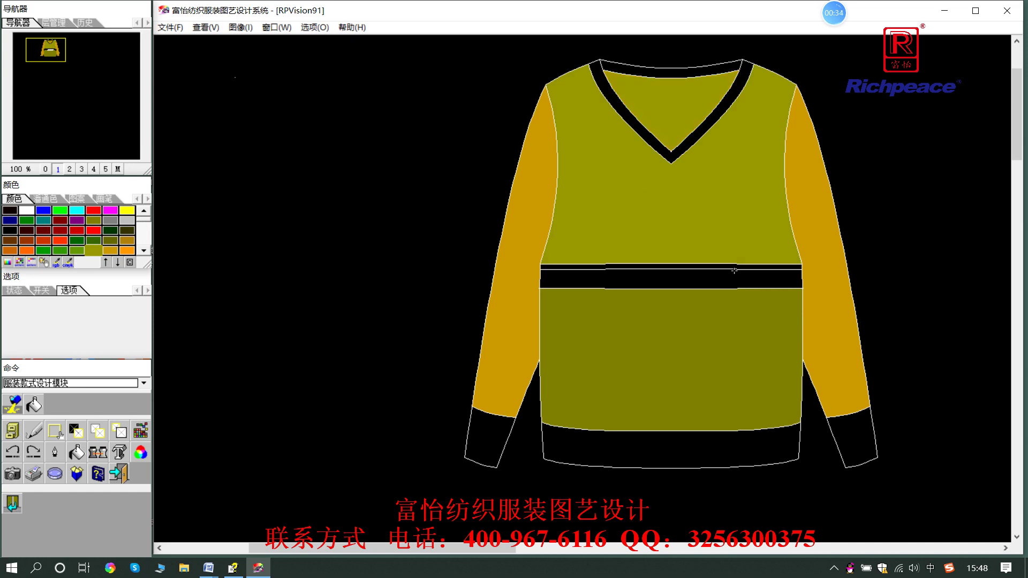
pyautogui.click(720, 326)
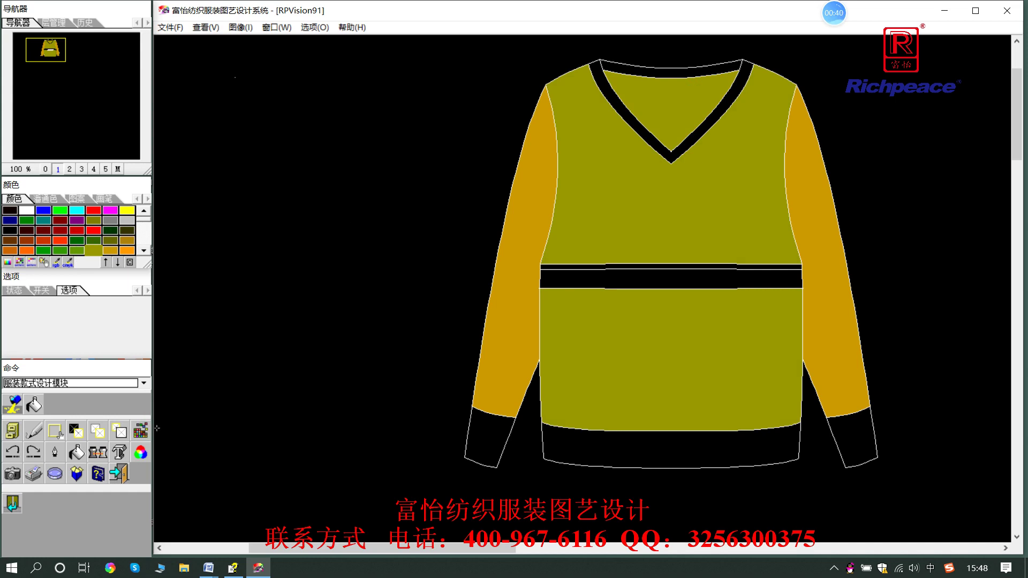
pyautogui.click(36, 451)
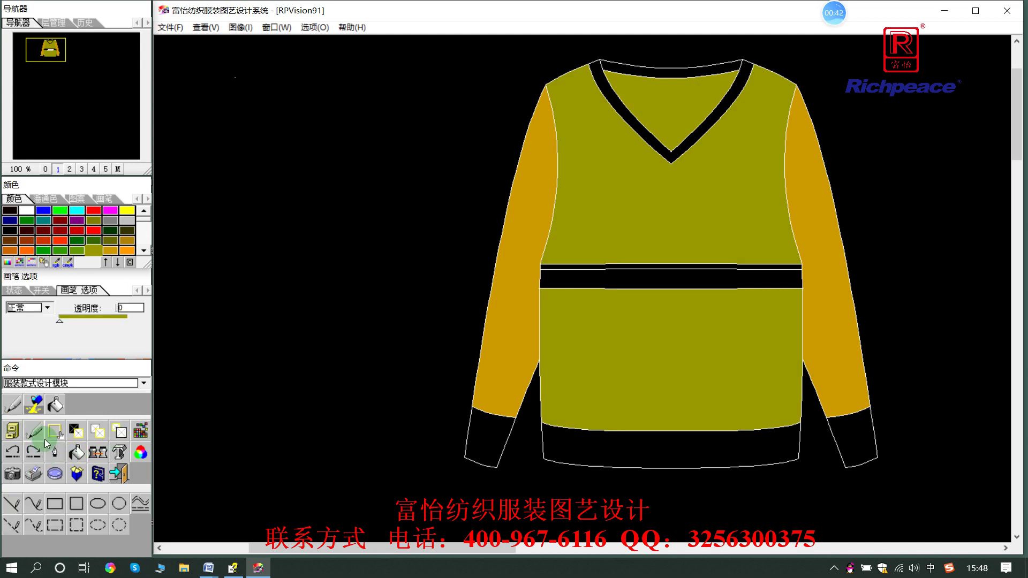
# Draw solid red and orange bars beside the sweater and capture a section as a stripe pattern.
pyautogui.click(55, 503)
pyautogui.click(84, 353)
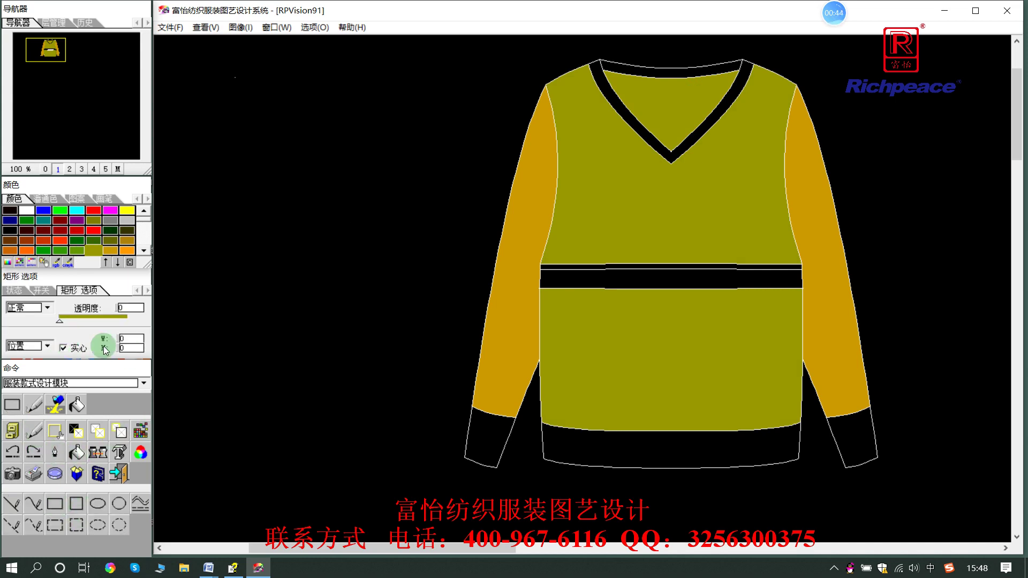
pyautogui.click(94, 231)
pyautogui.moveTo(227, 182); pyautogui.dragTo(248, 280)
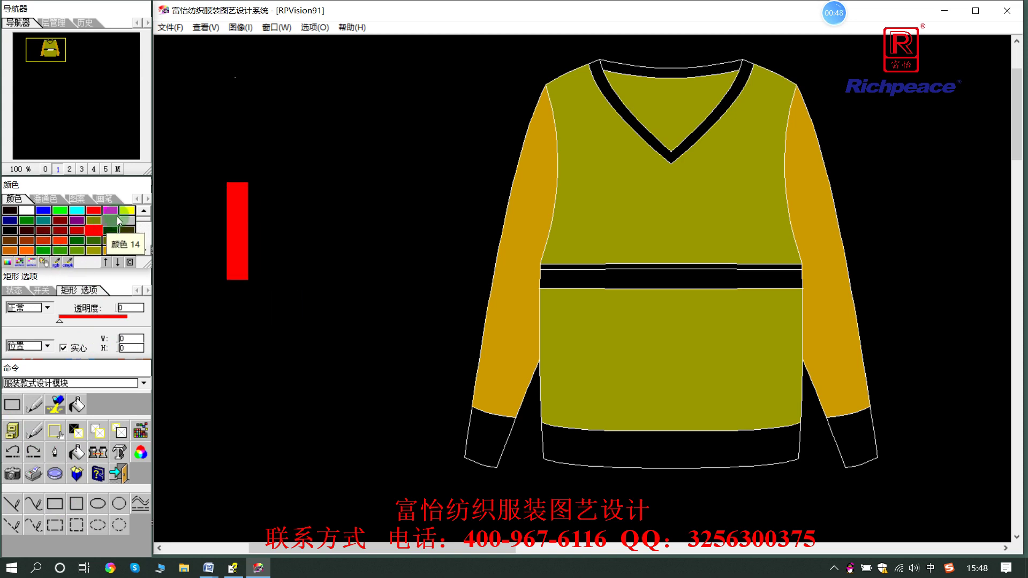
pyautogui.click(124, 250)
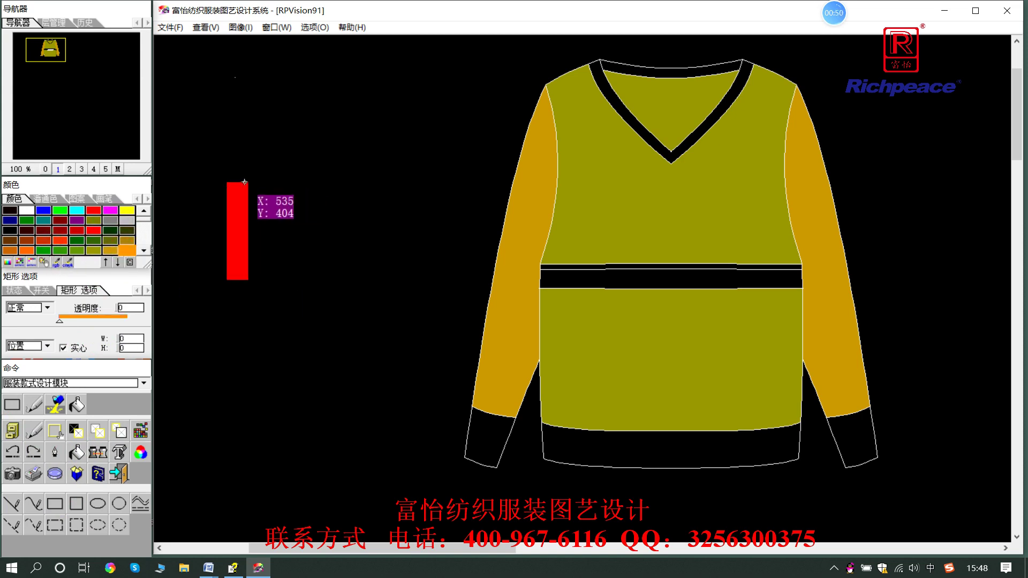
pyautogui.moveTo(245, 181); pyautogui.dragTo(265, 281)
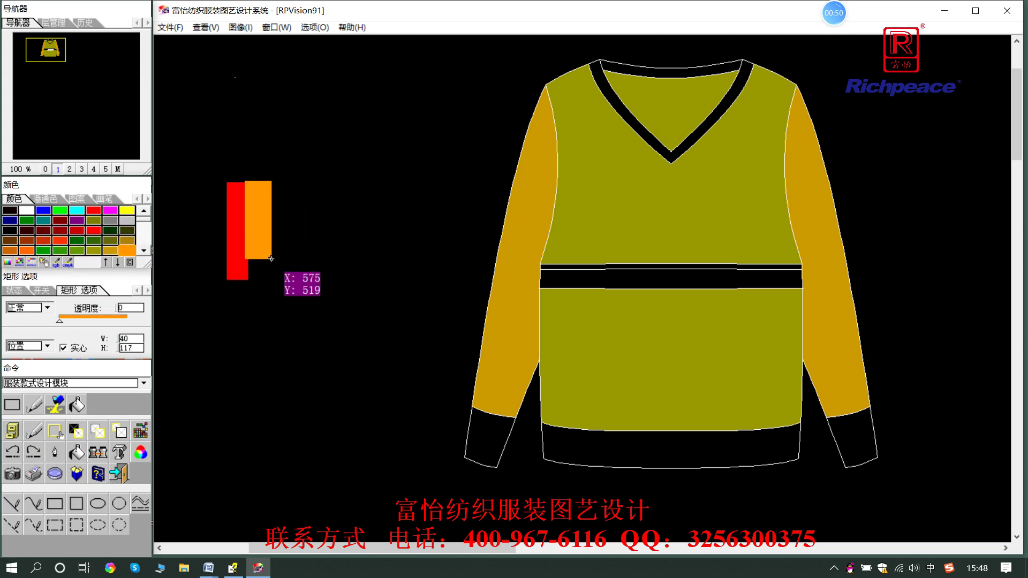
pyautogui.click(55, 431)
pyautogui.moveTo(240, 200); pyautogui.dragTo(251, 252)
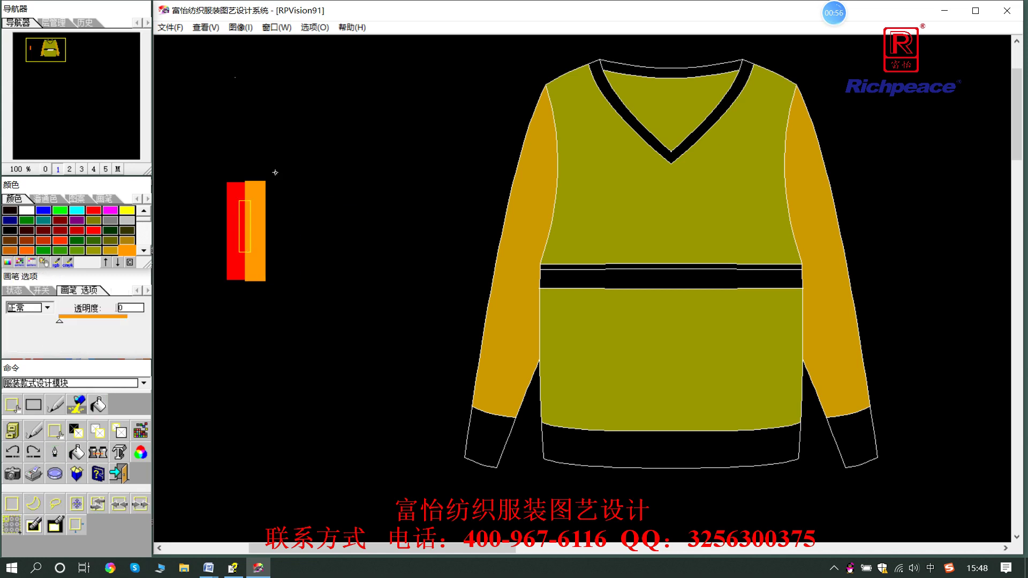
# Fill the hem band, V-neck band and back-neck band with the red/orange stripe pattern.
pyautogui.click(77, 453)
pyautogui.click(34, 503)
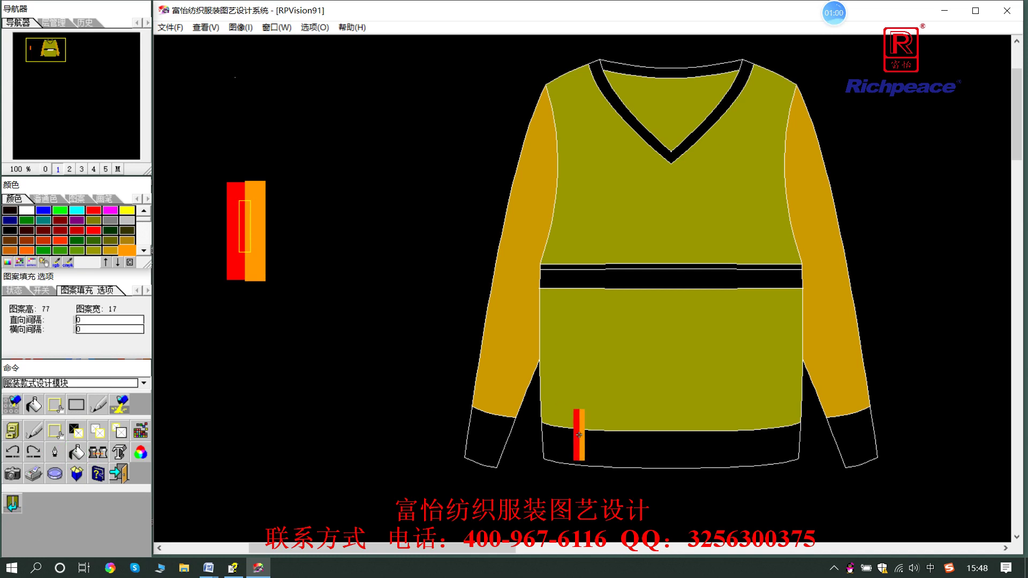
pyautogui.click(630, 446)
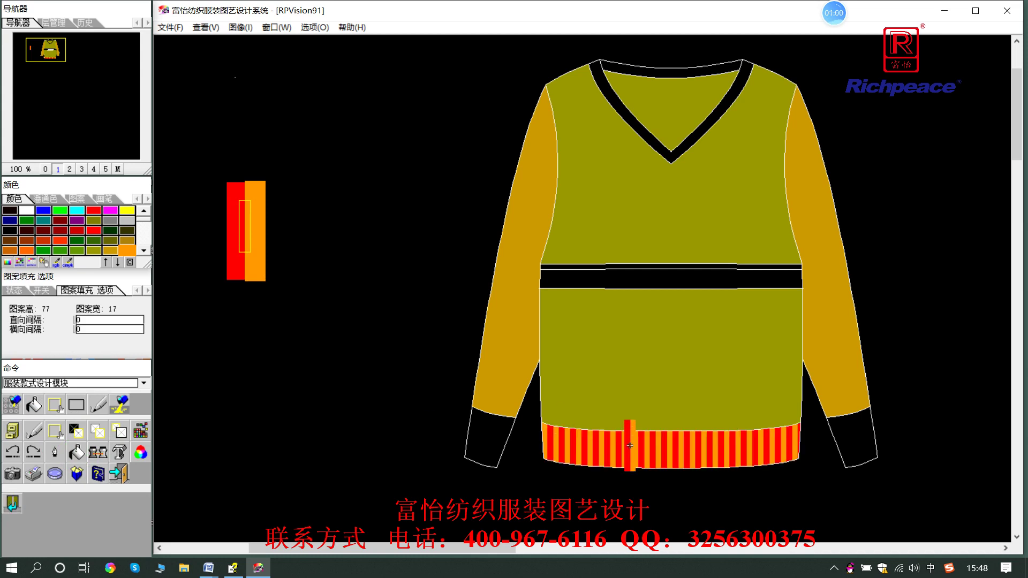
pyautogui.click(706, 124)
pyautogui.click(691, 76)
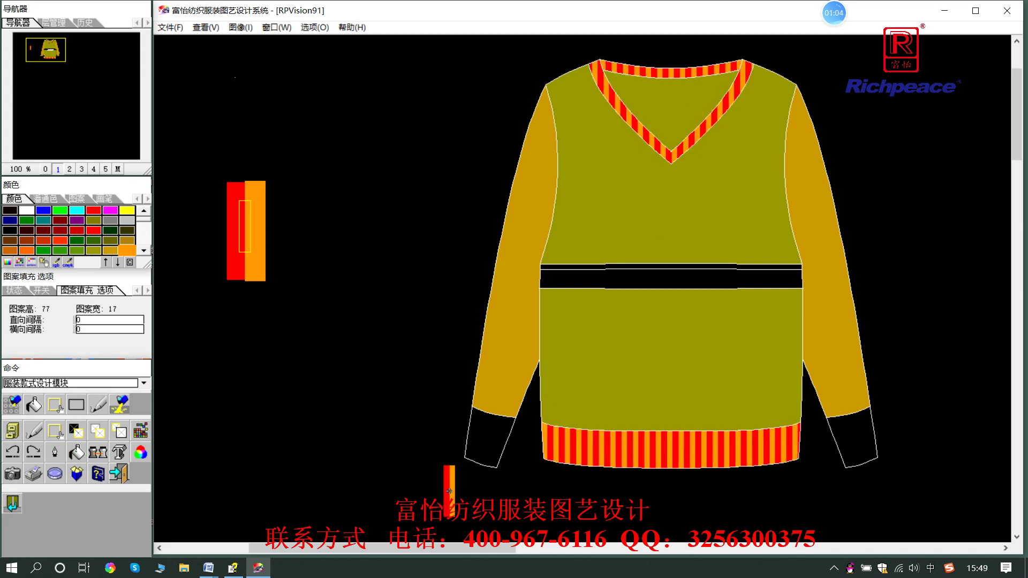
# Fill the left cuff with stripes rotated 15° and the right cuff at -15°.
pyautogui.click(76, 452)
pyautogui.click(56, 506)
pyautogui.click(76, 348)
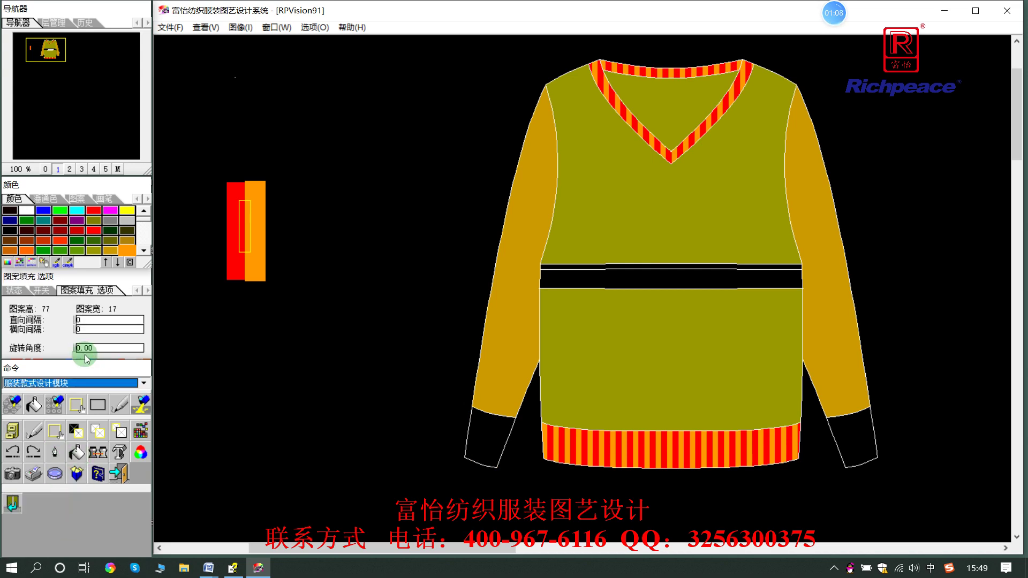
pyautogui.write('15')
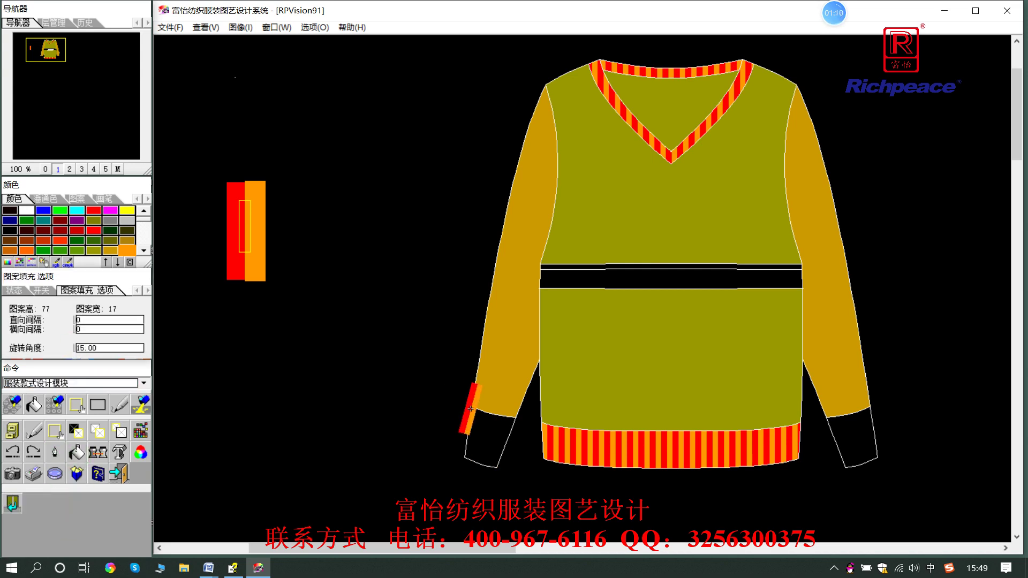
pyautogui.click(484, 434)
pyautogui.click(81, 348)
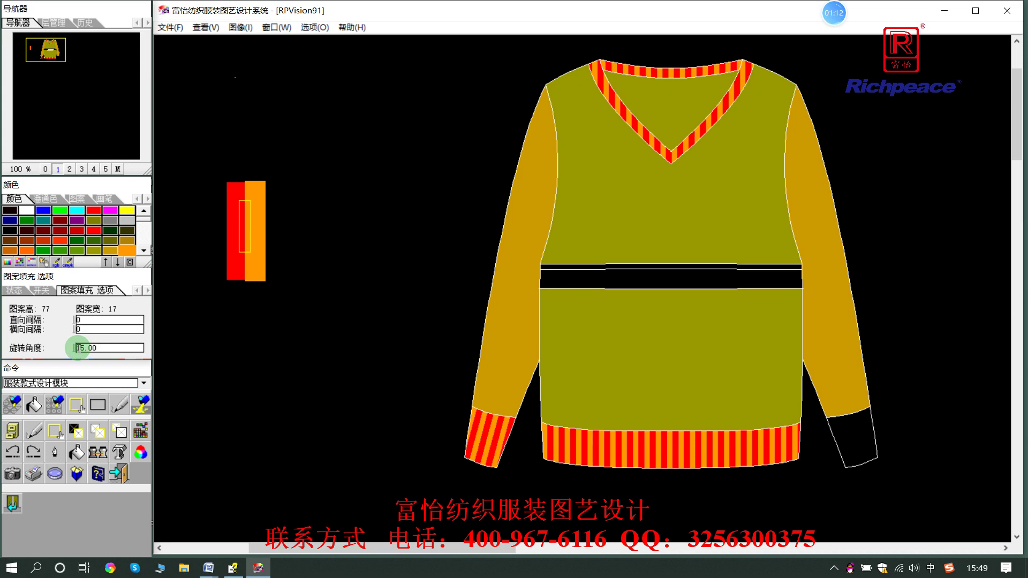
pyautogui.write('0')
pyautogui.write('-')
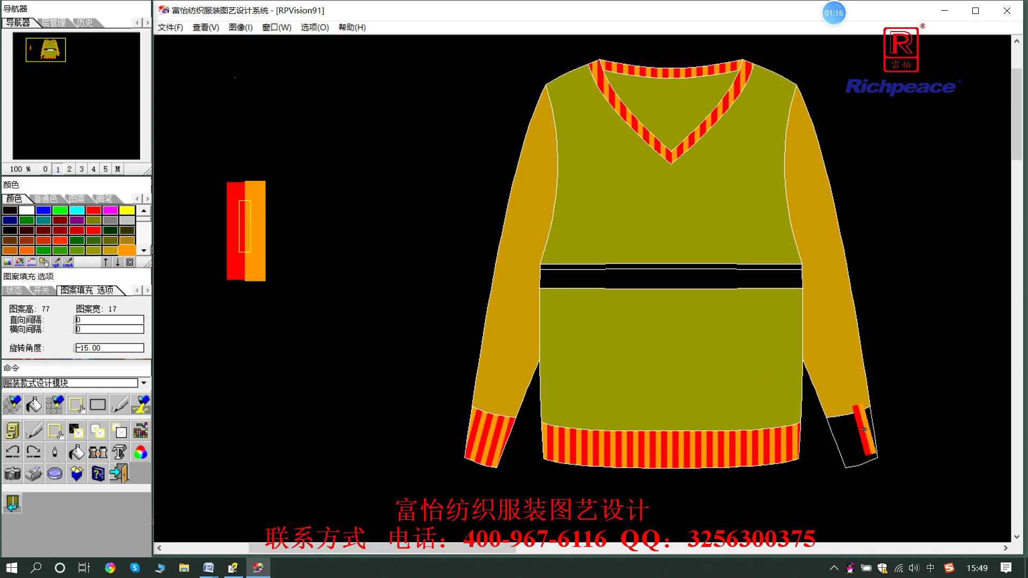
pyautogui.click(857, 434)
pyautogui.click(143, 383)
pyautogui.click(75, 449)
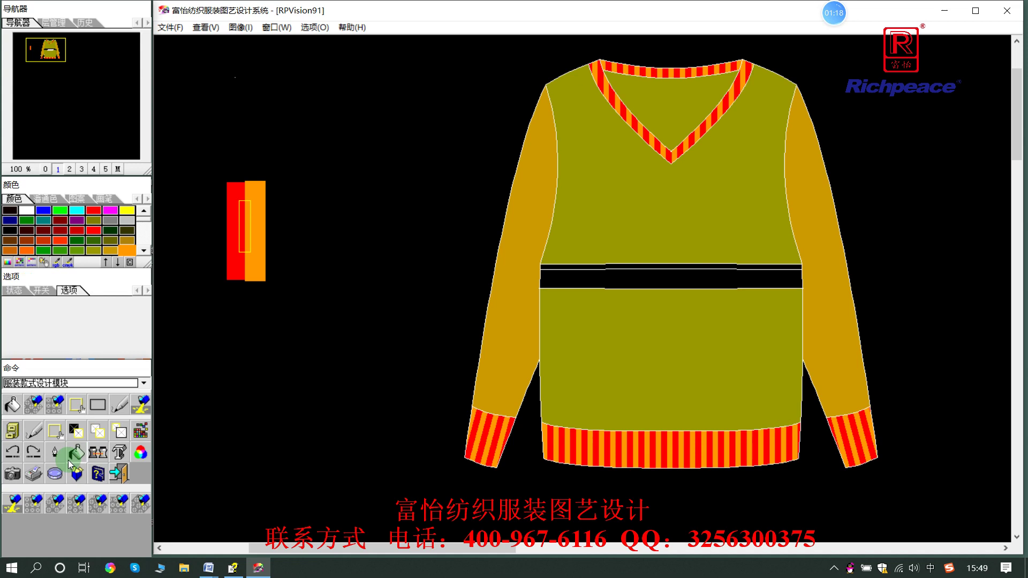
# Turn the black chest stripe orange and the thin band above it red.
pyautogui.click(124, 214)
pyautogui.click(243, 254)
pyautogui.click(710, 268)
pyautogui.click(27, 250)
pyautogui.click(643, 280)
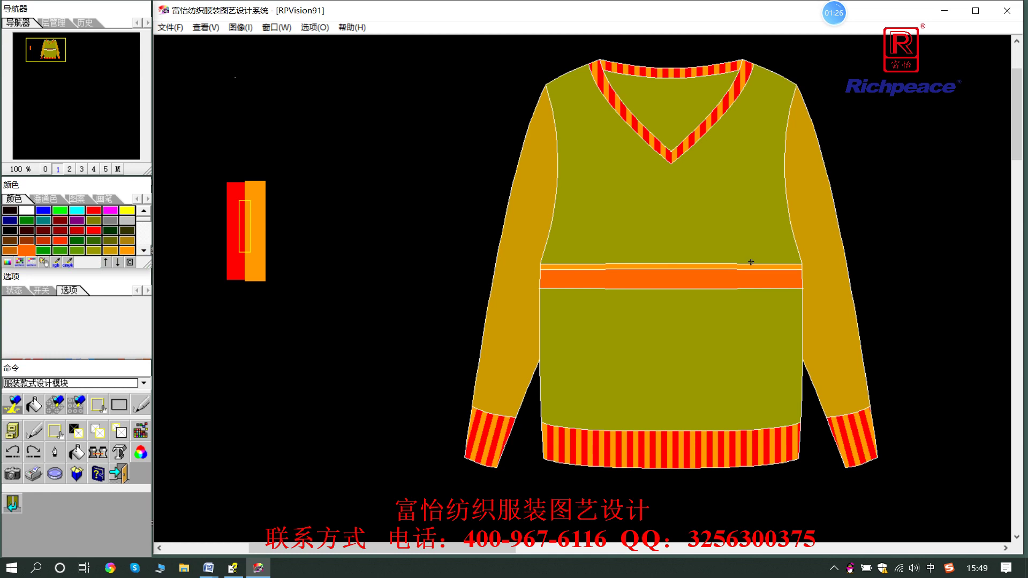
pyautogui.click(94, 231)
pyautogui.click(681, 266)
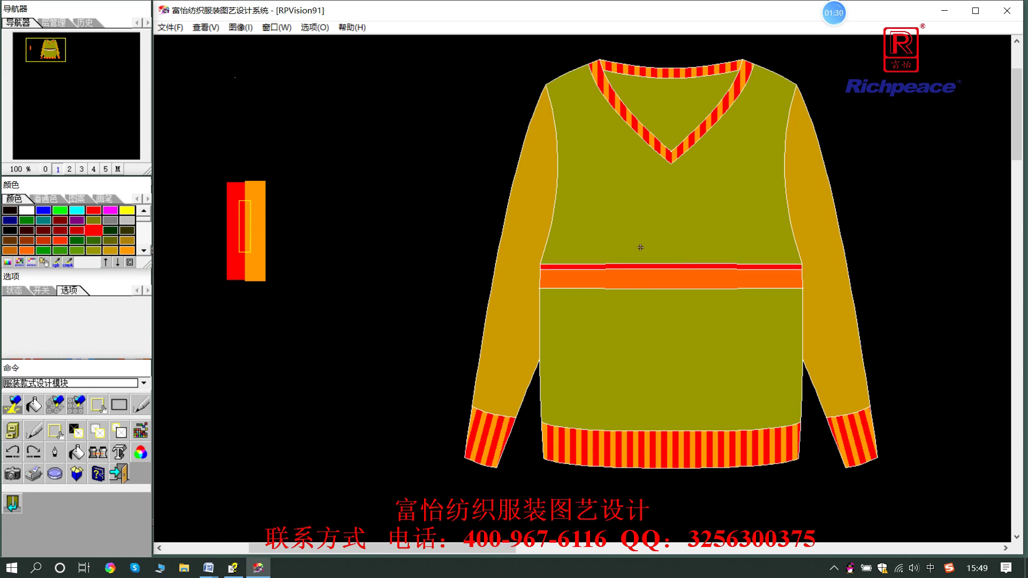
# Create text reading 富怡, replacing 盈瑞恒, with height 50.
pyautogui.click(120, 458)
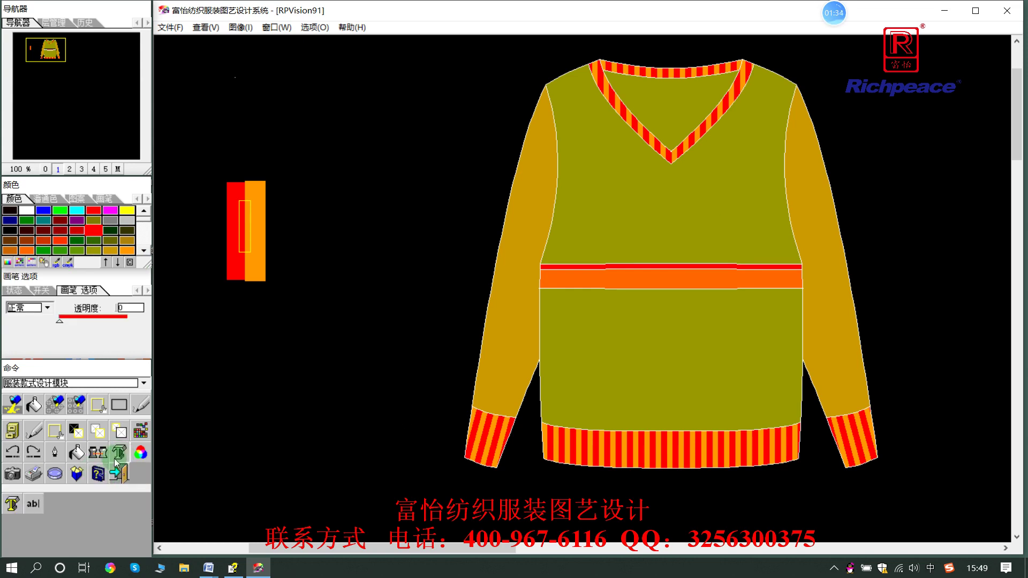
pyautogui.click(22, 499)
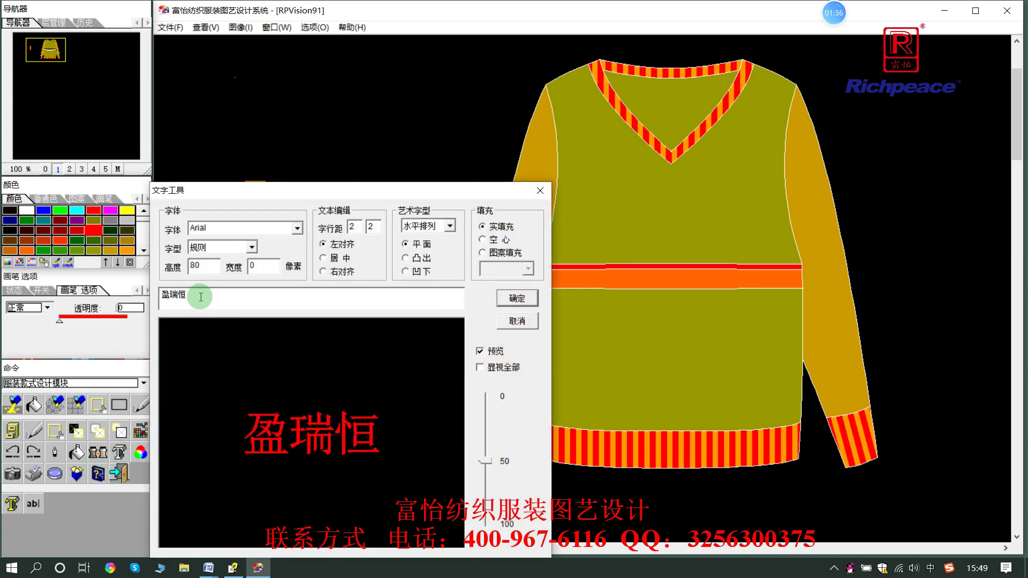
pyautogui.doubleClick(162, 296)
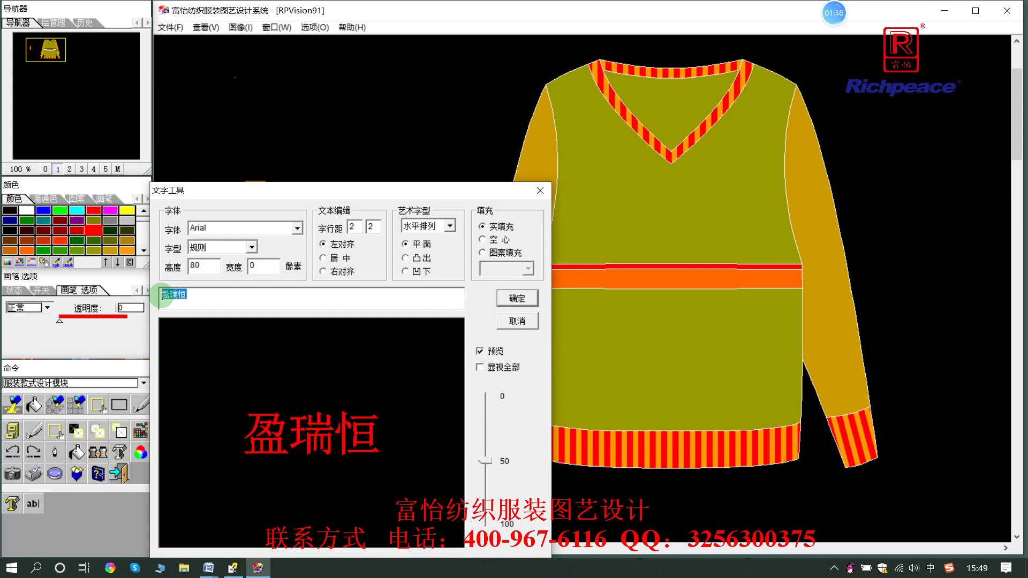
pyautogui.write('富怡')
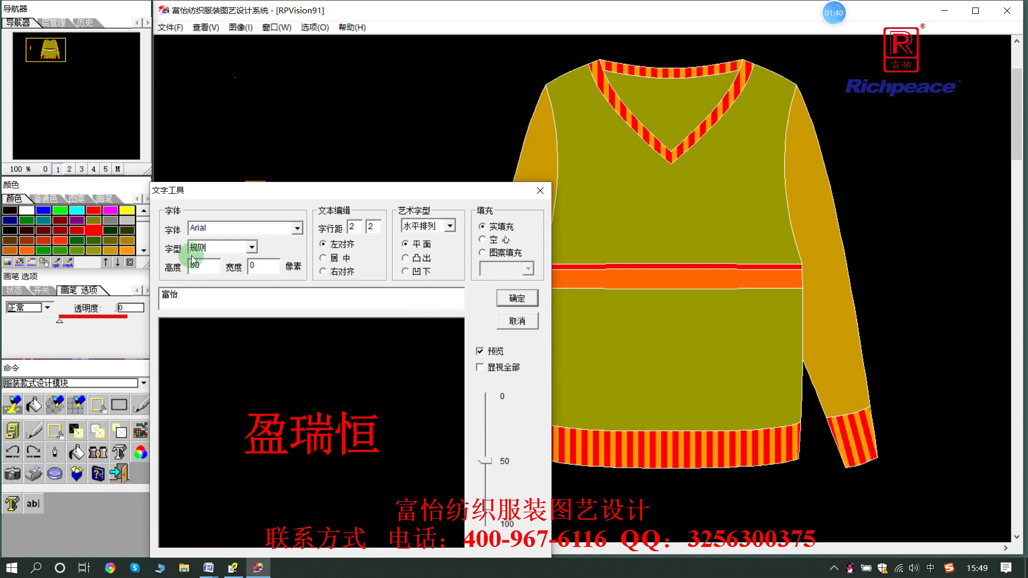
pyautogui.doubleClick(195, 265)
pyautogui.write('50')
pyautogui.click(303, 442)
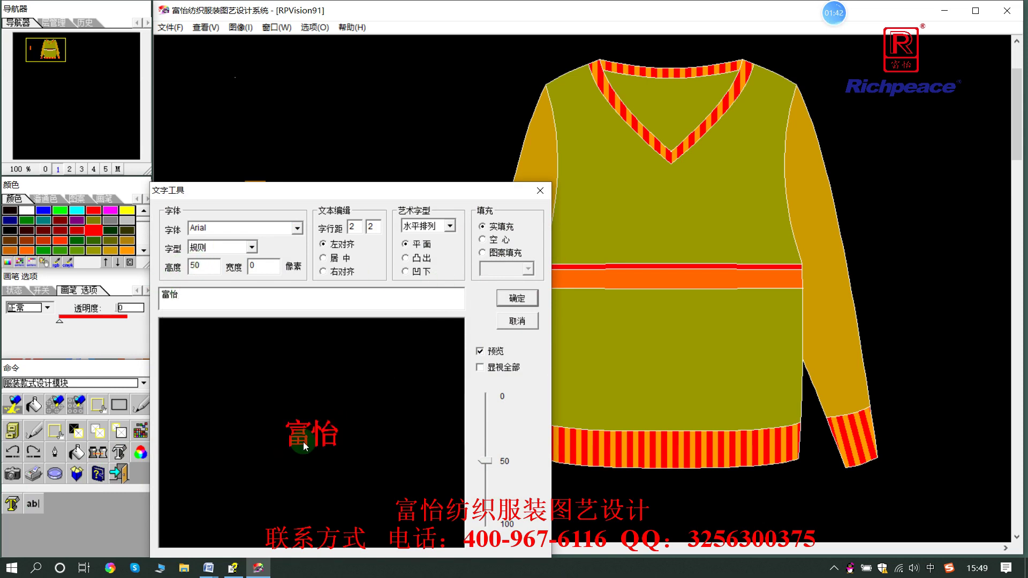
# Set the logo text colour to orange and confirm the text settings.
pyautogui.click(24, 249)
pyautogui.click(89, 221)
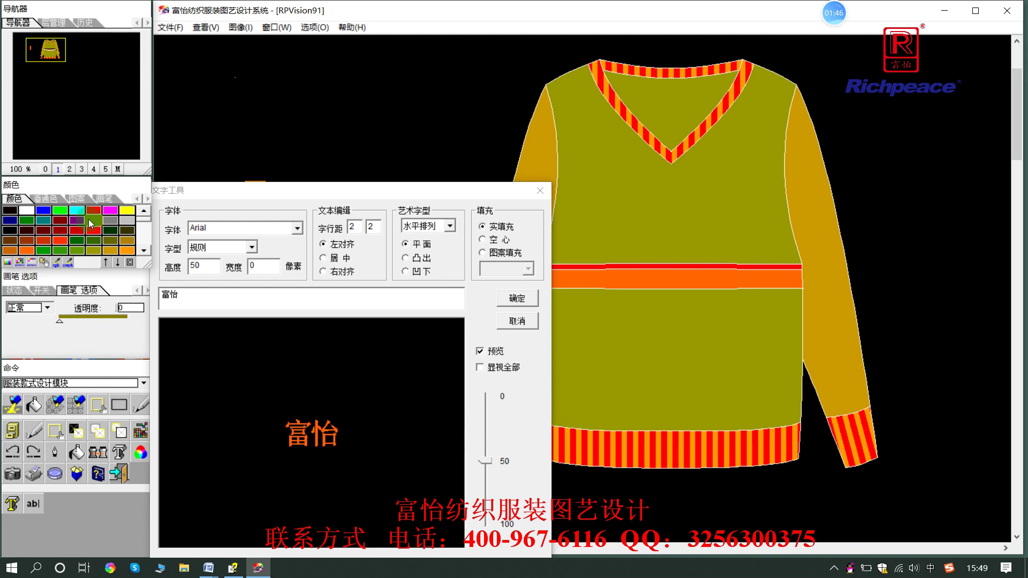
pyautogui.click(60, 239)
pyautogui.click(126, 250)
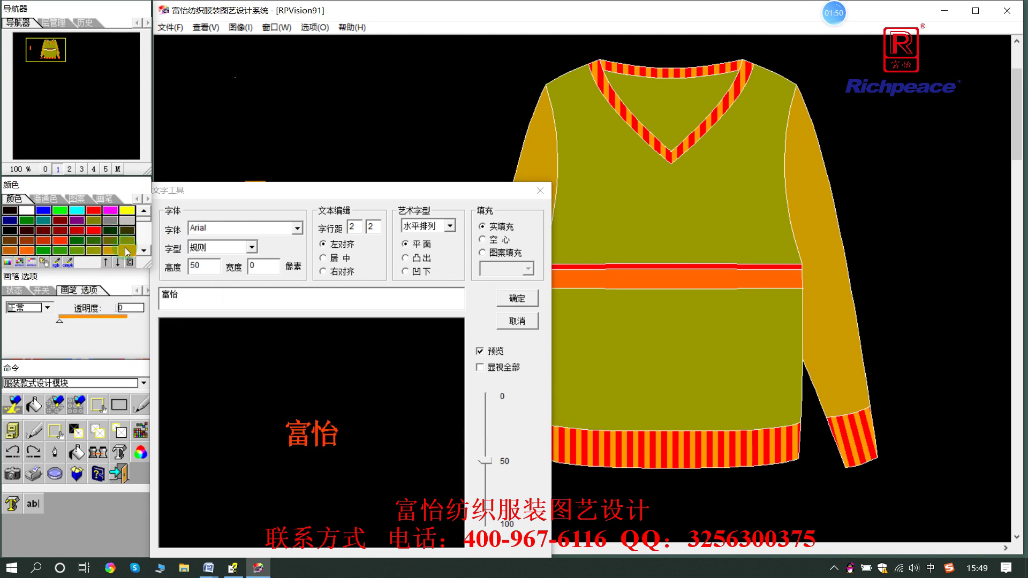
pyautogui.click(517, 298)
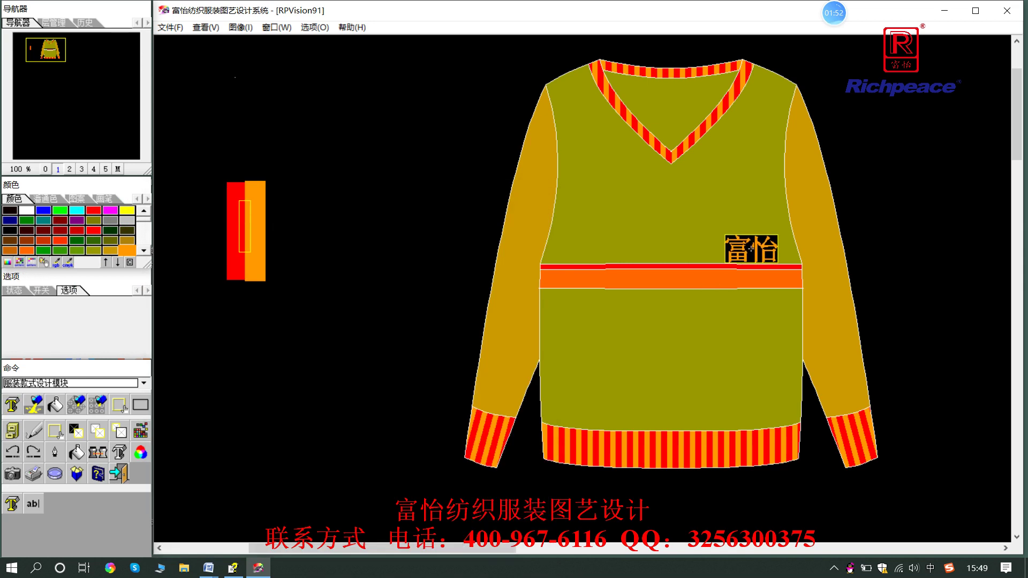
# Place the 富怡 logo on the chest, then select the whole sweater and generate colourways.
pyautogui.click(528, 234)
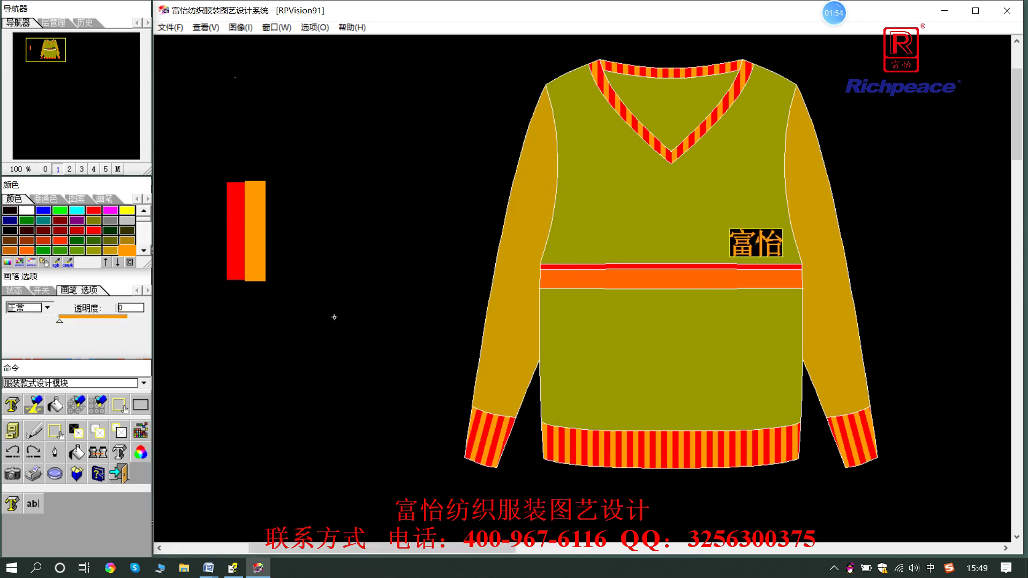
pyautogui.click(54, 430)
pyautogui.moveTo(404, 52); pyautogui.dragTo(947, 498)
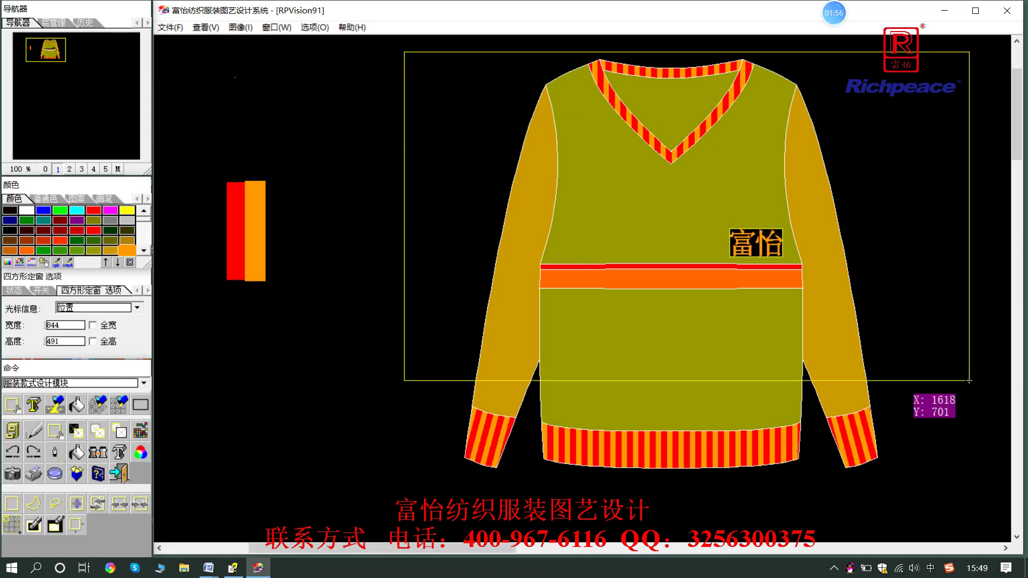
pyautogui.rightClick(947, 497)
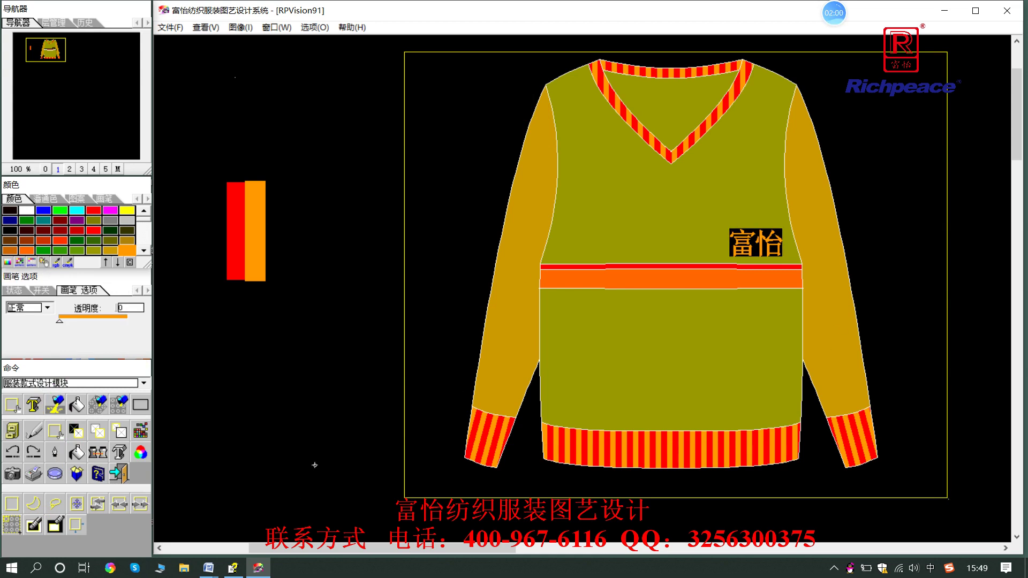
pyautogui.click(97, 452)
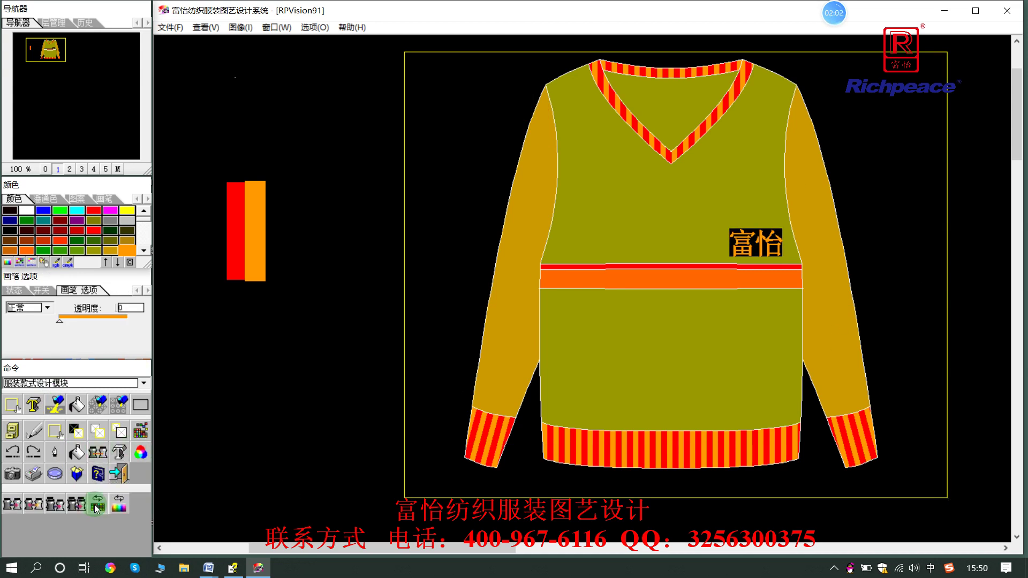
pyautogui.click(97, 504)
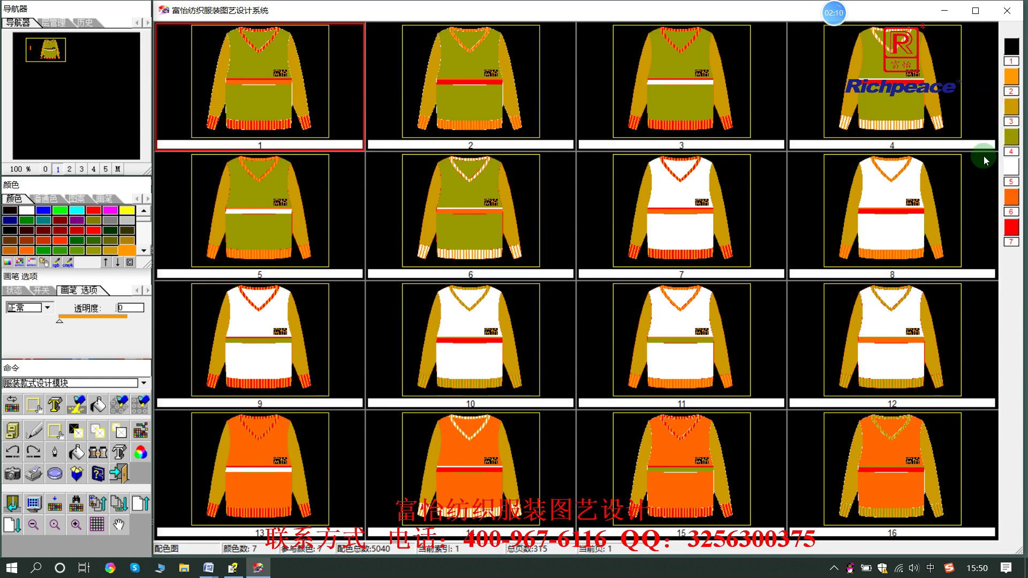
# Add green, maroon, dark green and navy to the colourway colours, keeping colour 1 included.
pyautogui.click(1014, 62)
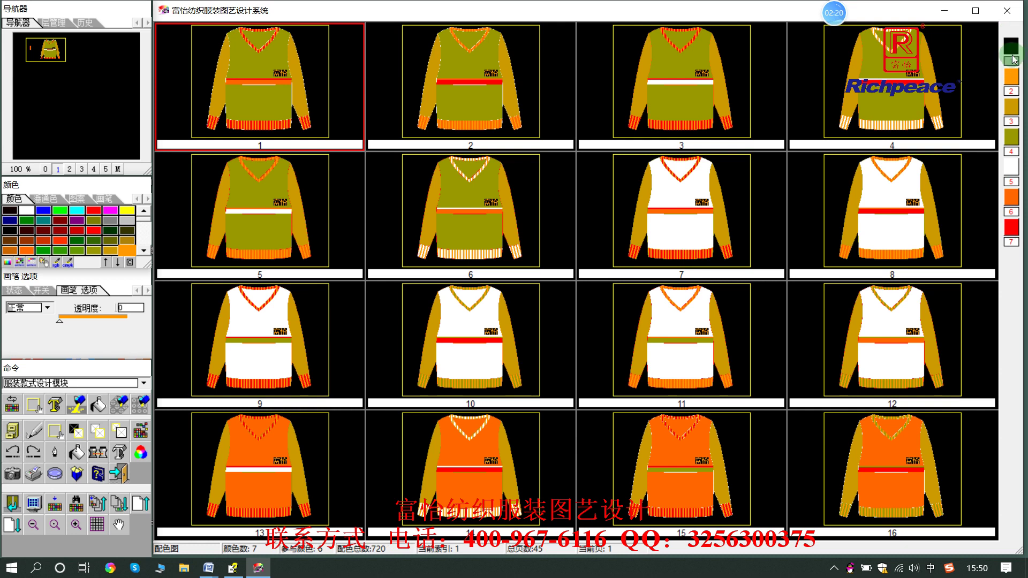
pyautogui.click(1017, 60)
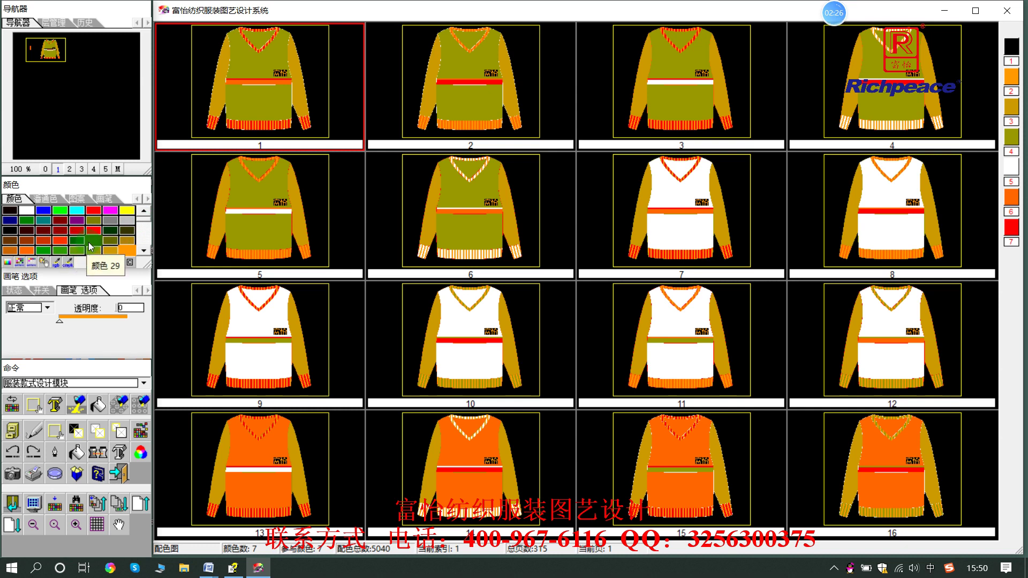
pyautogui.scroll(-1, 107, 247)
pyautogui.click(106, 251)
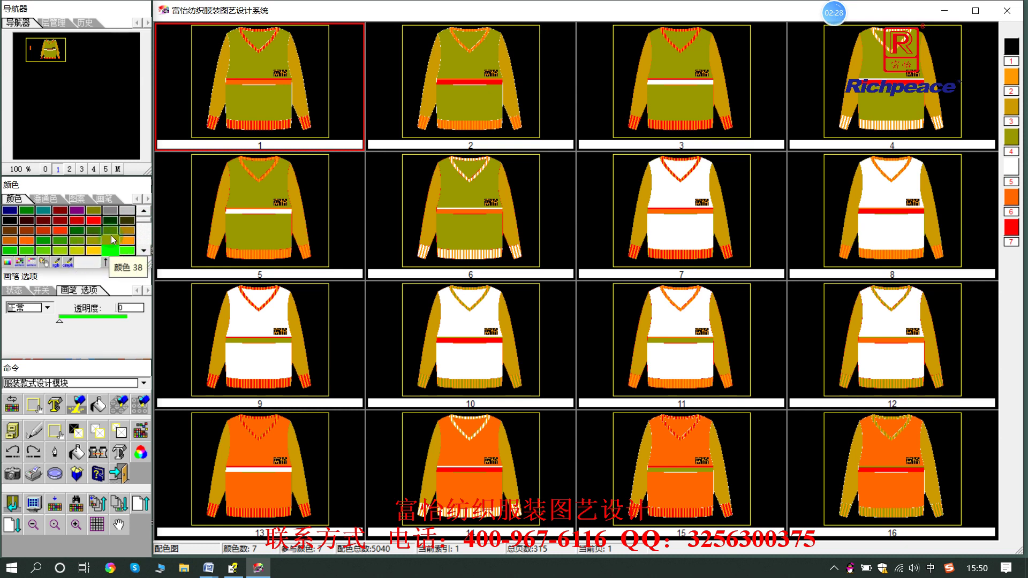
pyautogui.click(106, 261)
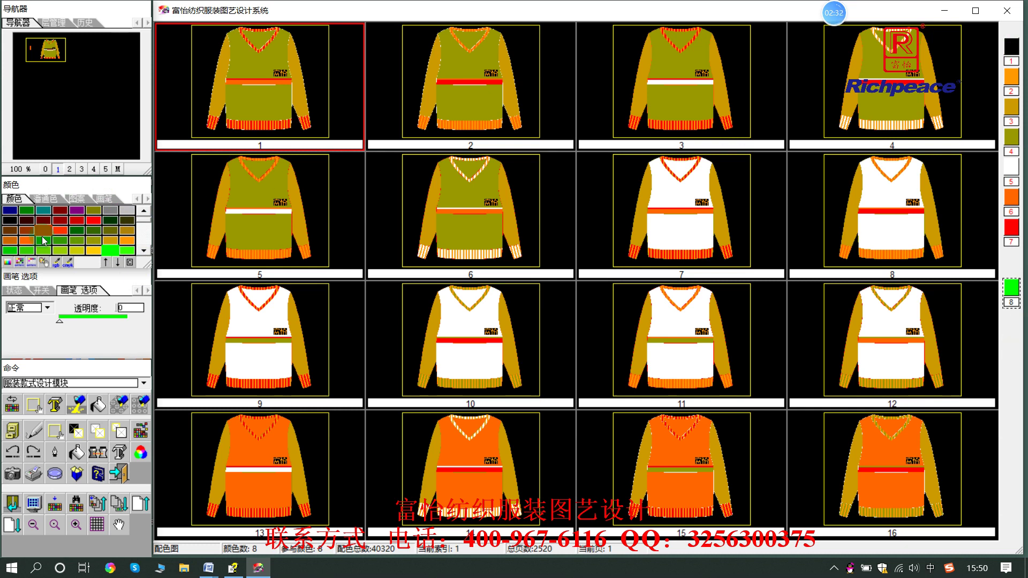
pyautogui.click(143, 250)
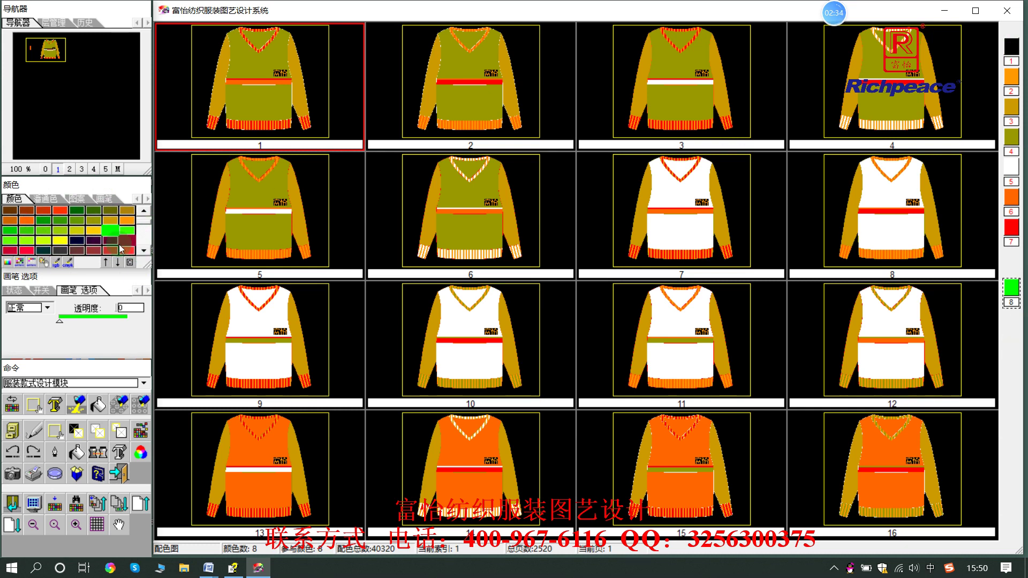
pyautogui.click(126, 241)
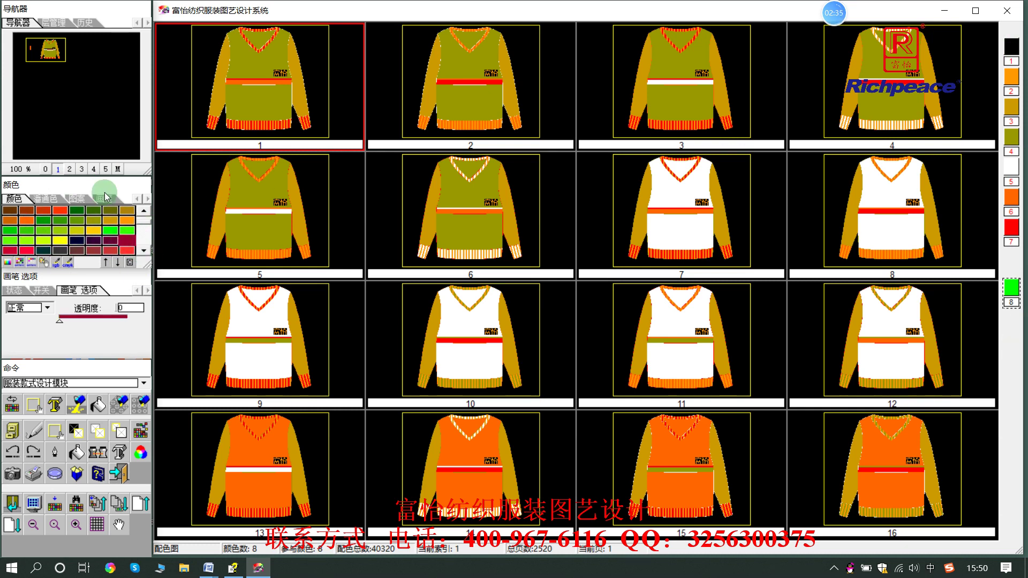
pyautogui.click(143, 250)
pyautogui.click(143, 251)
pyautogui.click(35, 245)
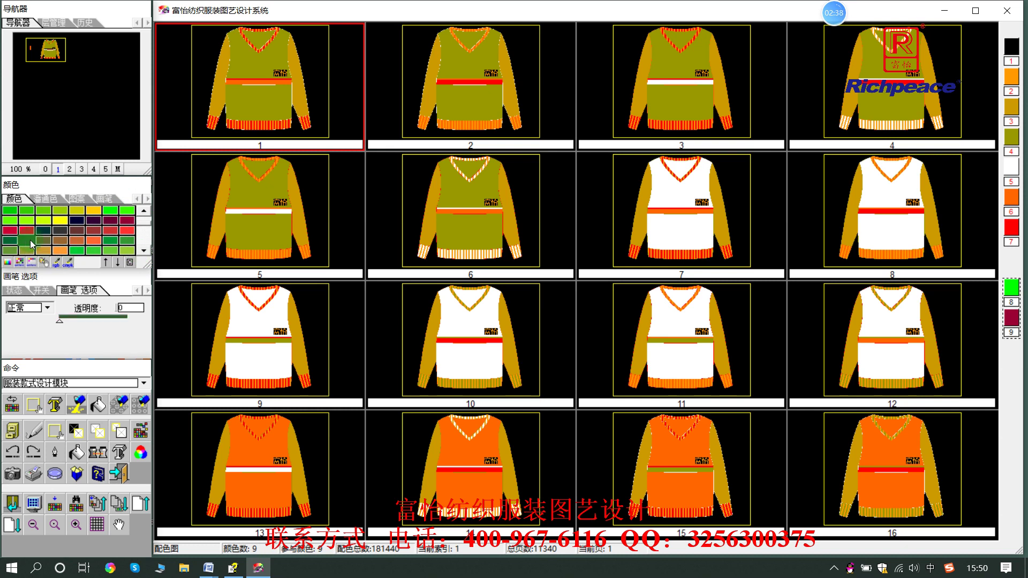
pyautogui.click(143, 250)
pyautogui.click(144, 251)
pyautogui.click(110, 241)
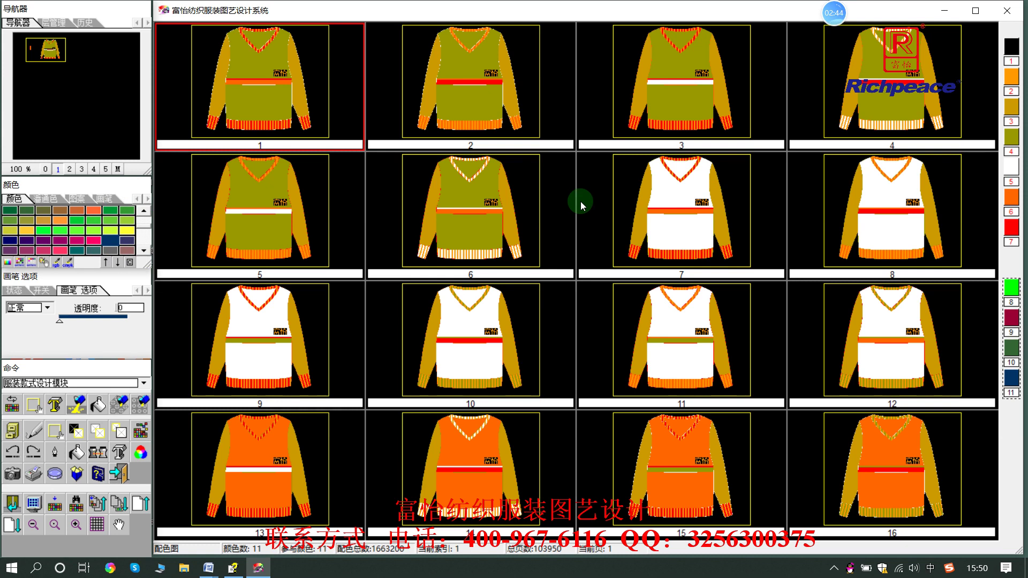
# Page forward through the colourway grid to the page of designs 113–128.
pyautogui.press('pagedown')
pyautogui.press('pagedown')
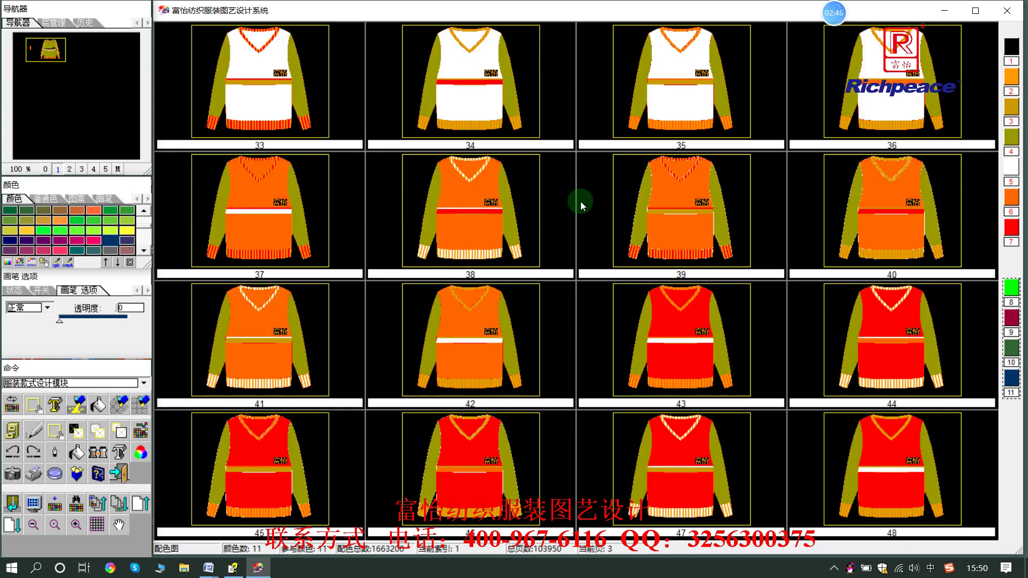
pyautogui.press('pagedown')
pyautogui.press('pagedown')
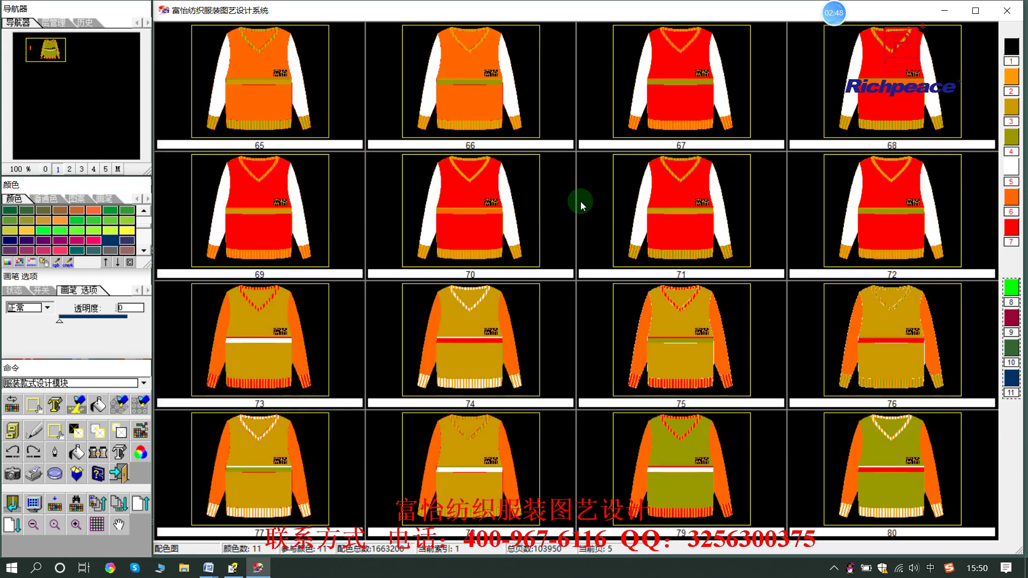
pyautogui.press('pagedown')
pyautogui.press('pagedown')
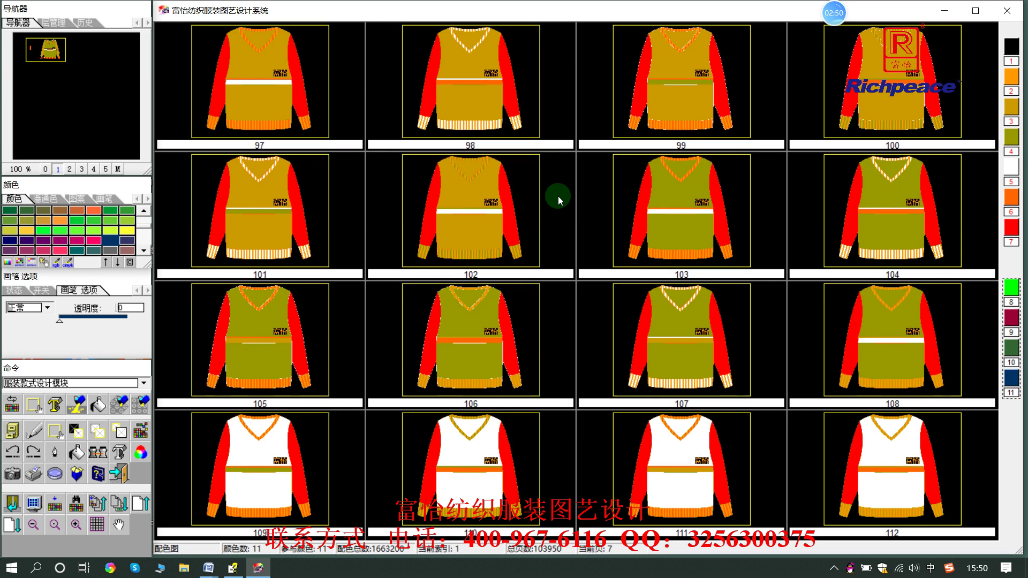
pyautogui.press('pagedown')
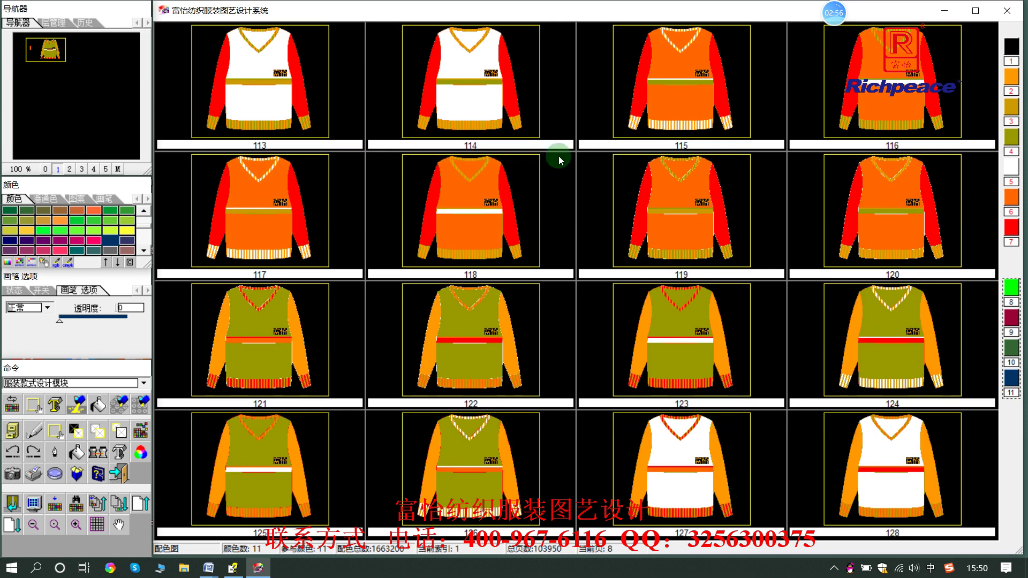
# Take colourway 127 via 取图, drop it beside the olive sweater, and zoom in on it.
pyautogui.rightClick(689, 457)
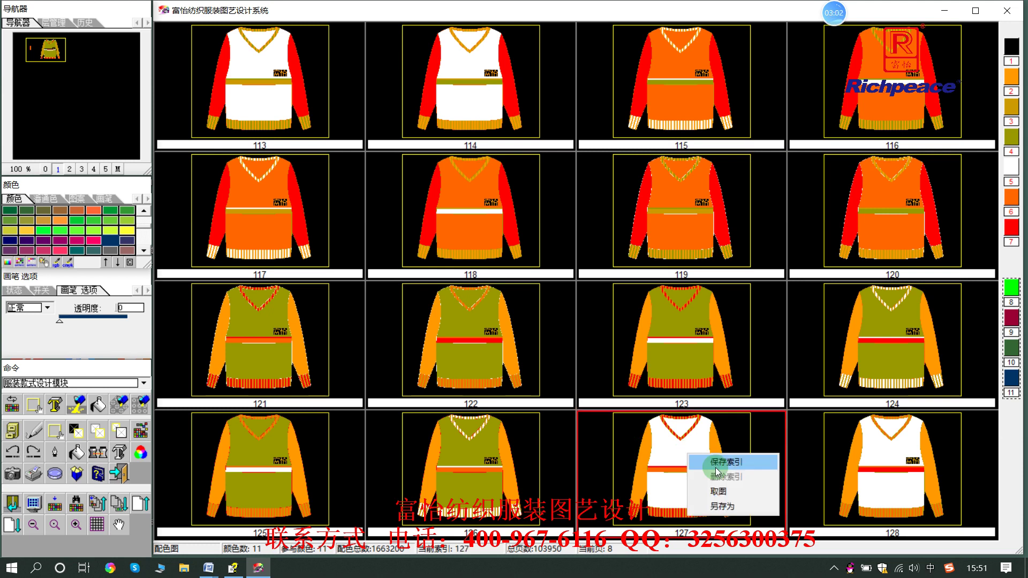
pyautogui.click(719, 492)
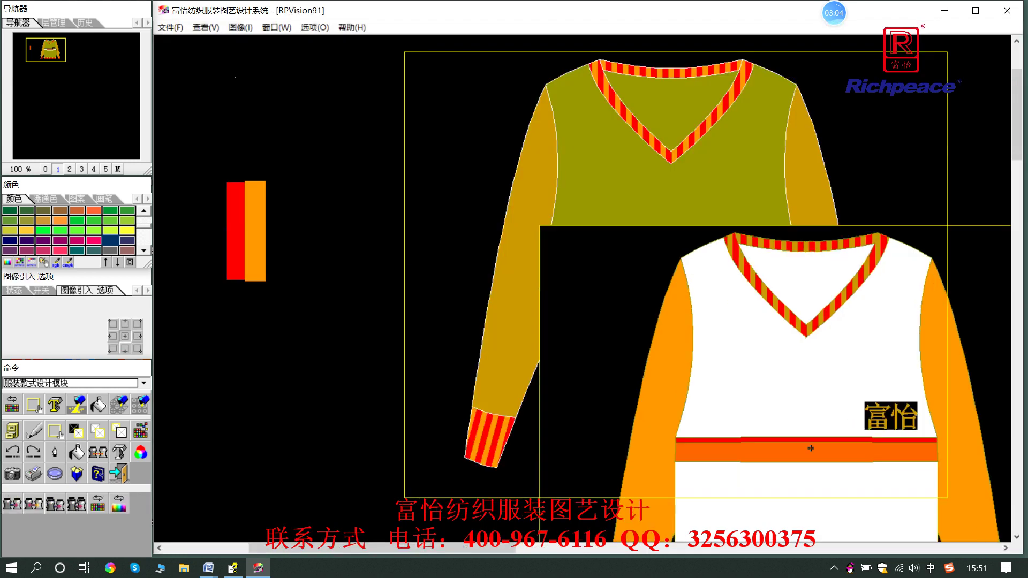
pyautogui.click(46, 169)
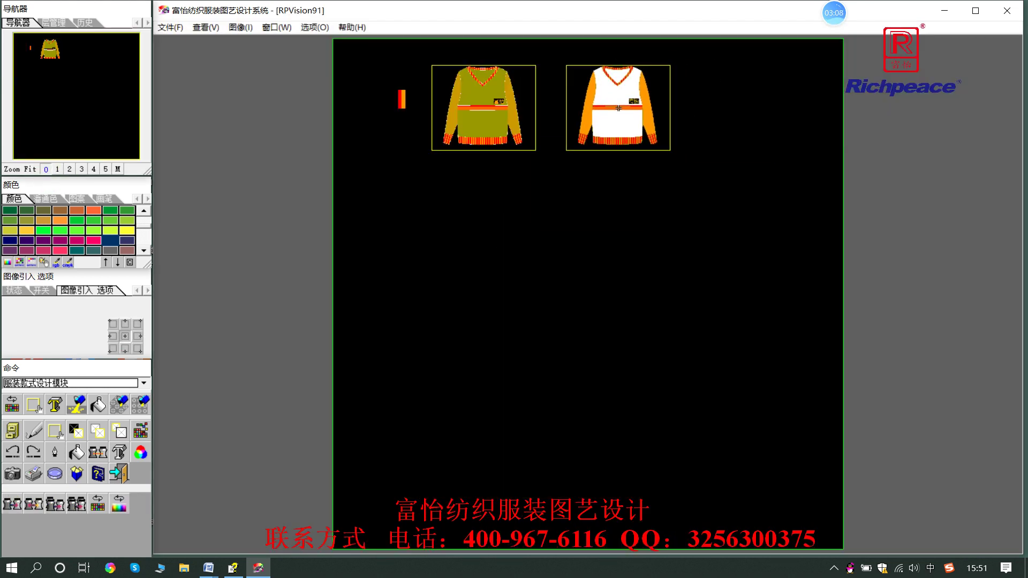
pyautogui.click(619, 108)
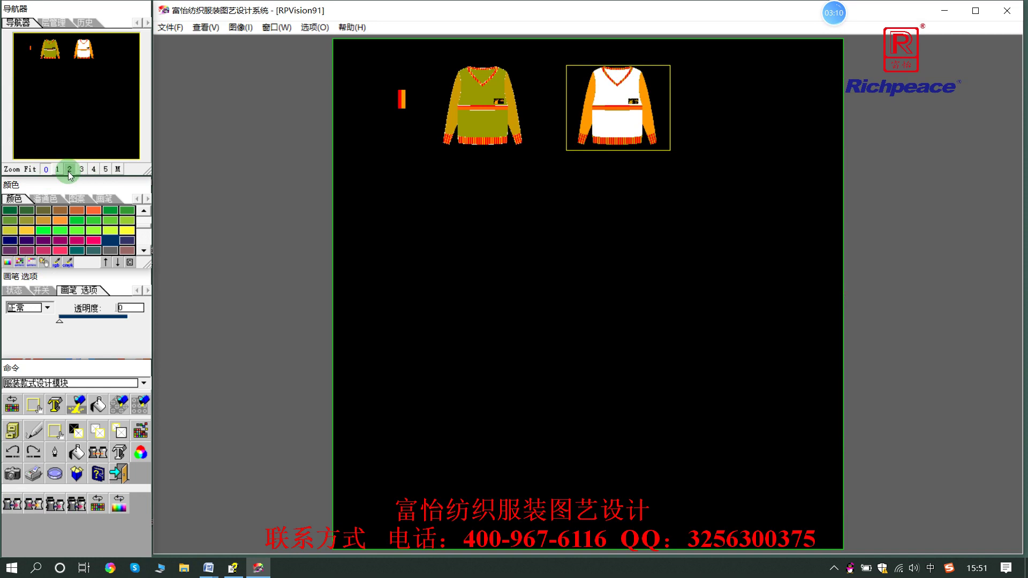
pyautogui.click(608, 110)
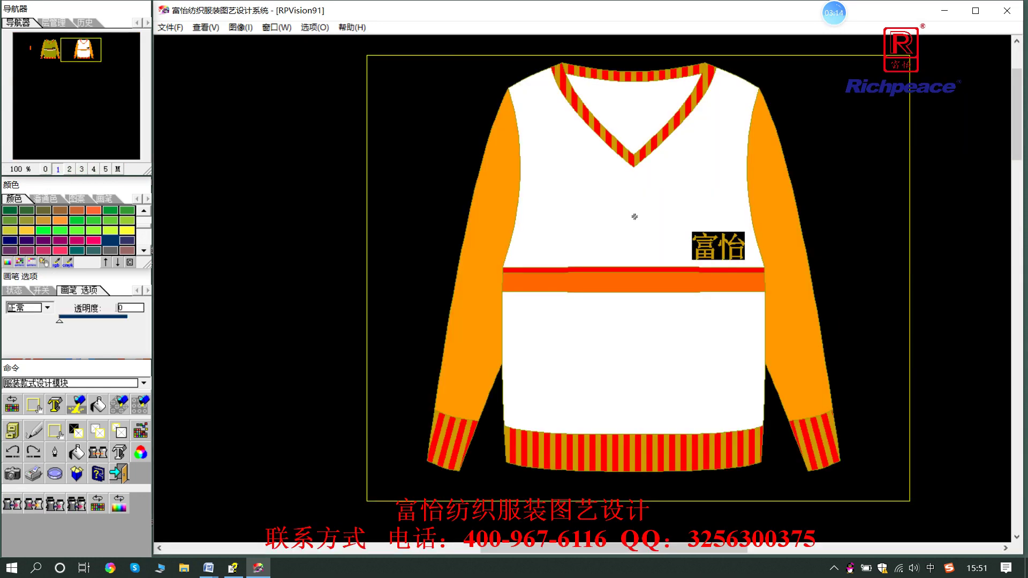